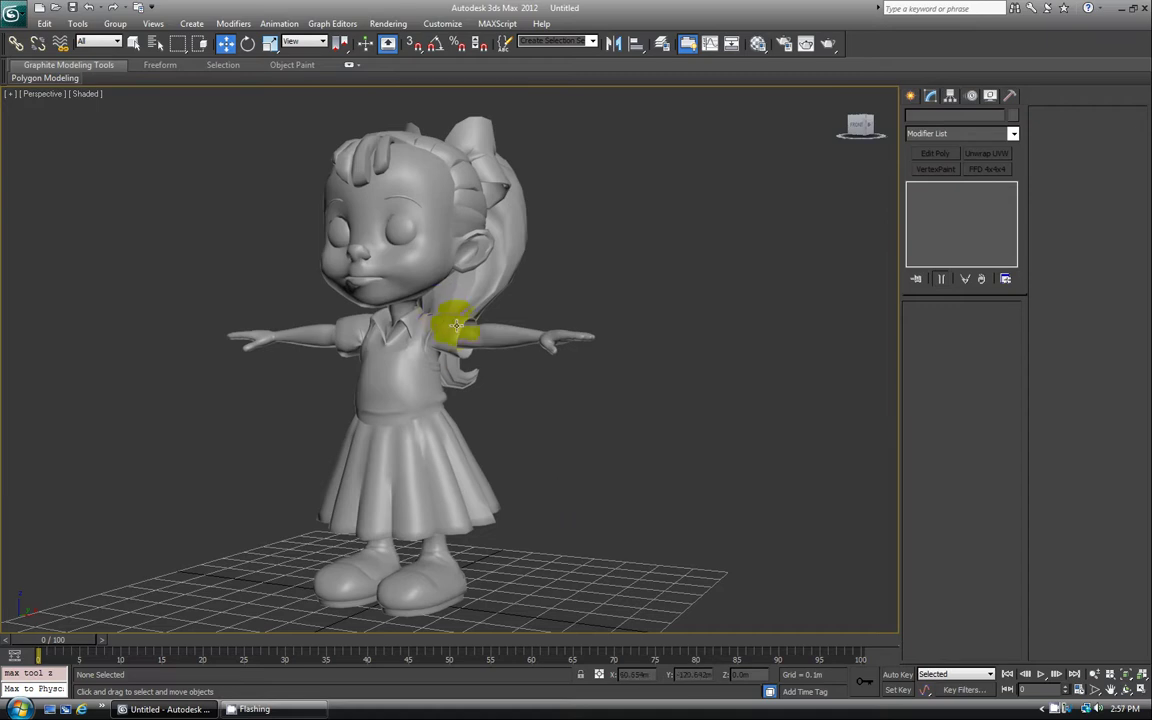
Show edged faces in the viewport and apply an FFD 2x2x2 modifier to the character's head mesh.
key(F4)
click(408, 267)
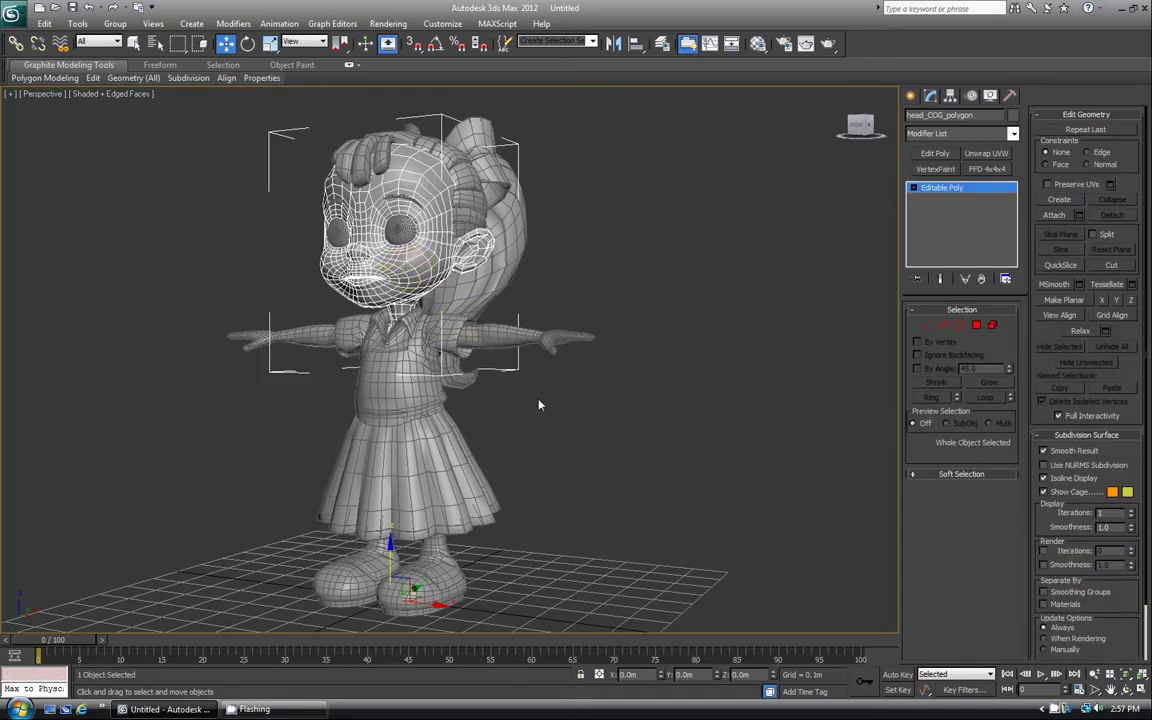
click(916, 134)
scroll(950, 462, down, 5)
scroll(950, 462, down, 1)
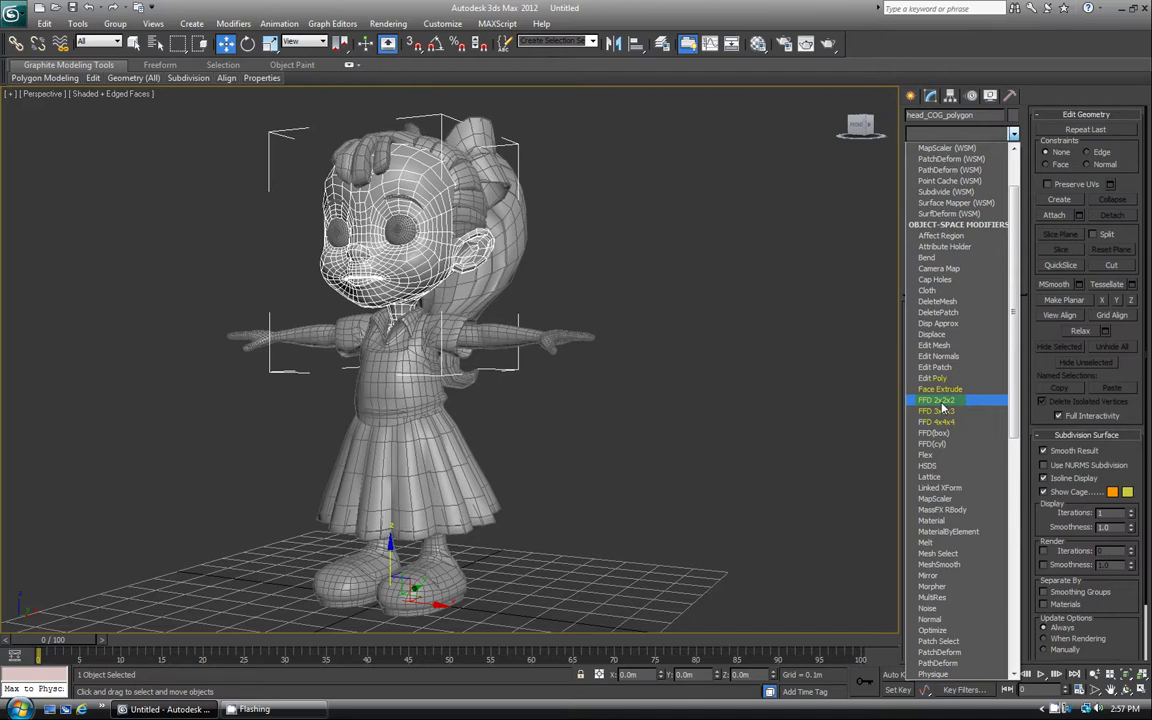
click(941, 401)
alt+middle_drag(489, 201, 507, 255)
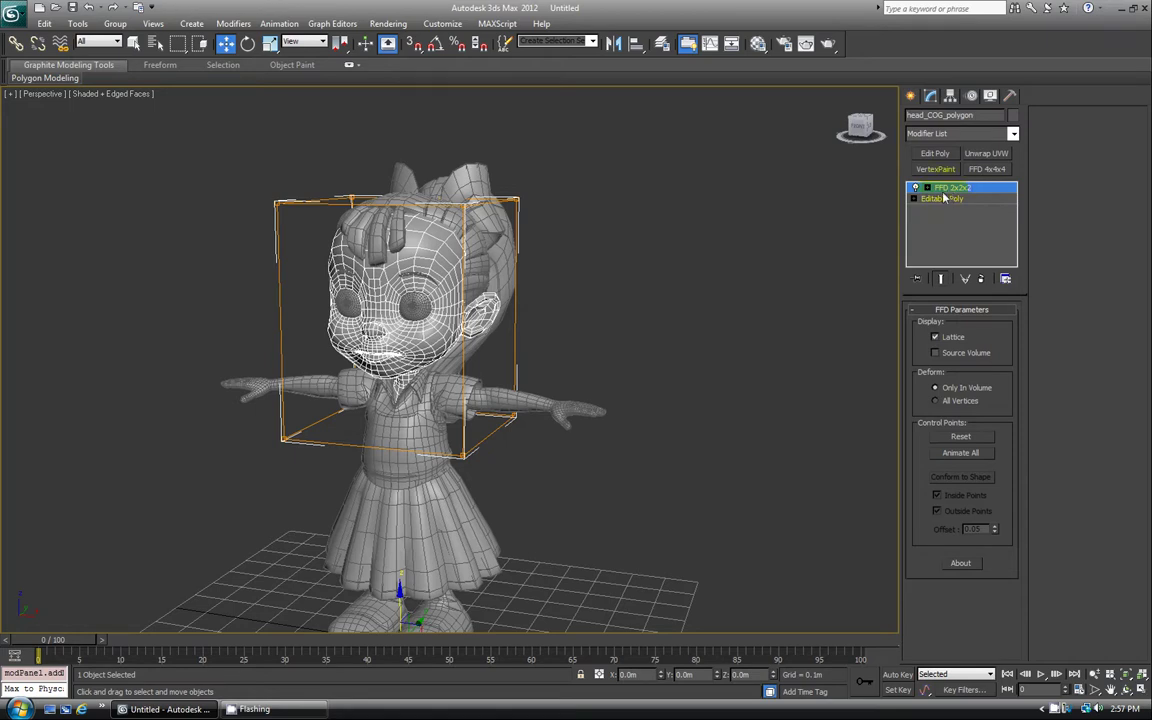
mouse_move(432, 278)
alt+middle_down()
mouse_move(367, 277)
mouse_move(422, 258)
mouse_move(450, 275)
alt+middle_up()
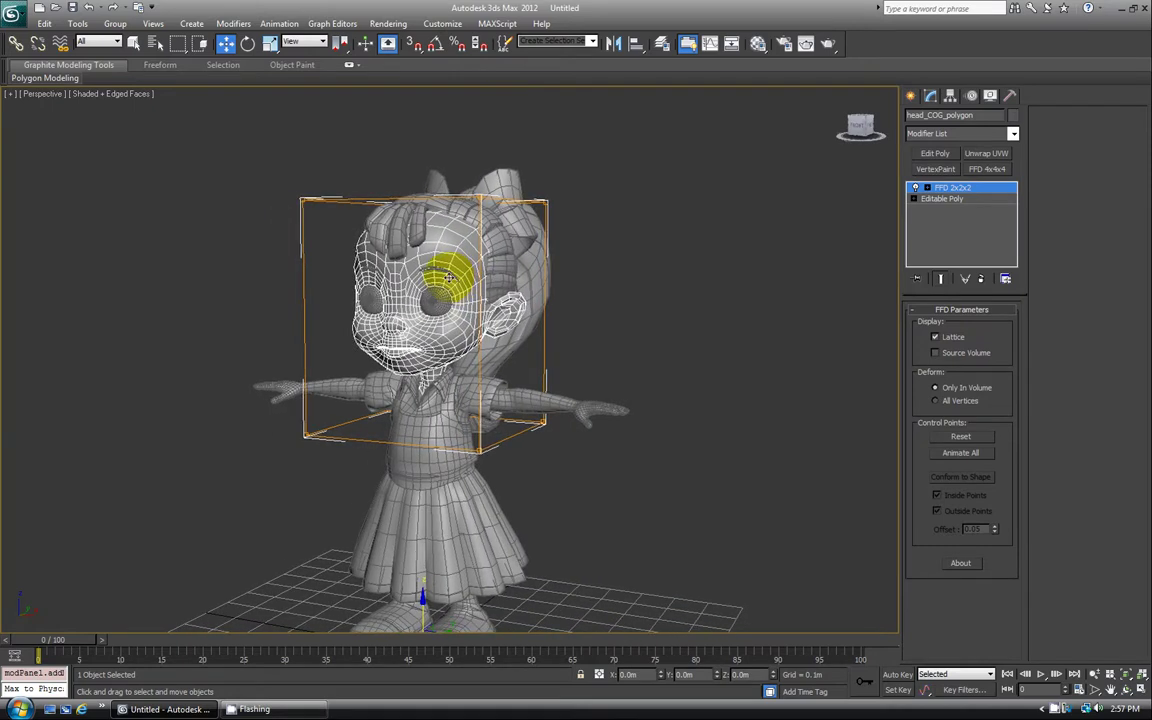
Enter the FFD's Control Points level, select several lattice corner points one after another and hide the selection brackets.
click(927, 188)
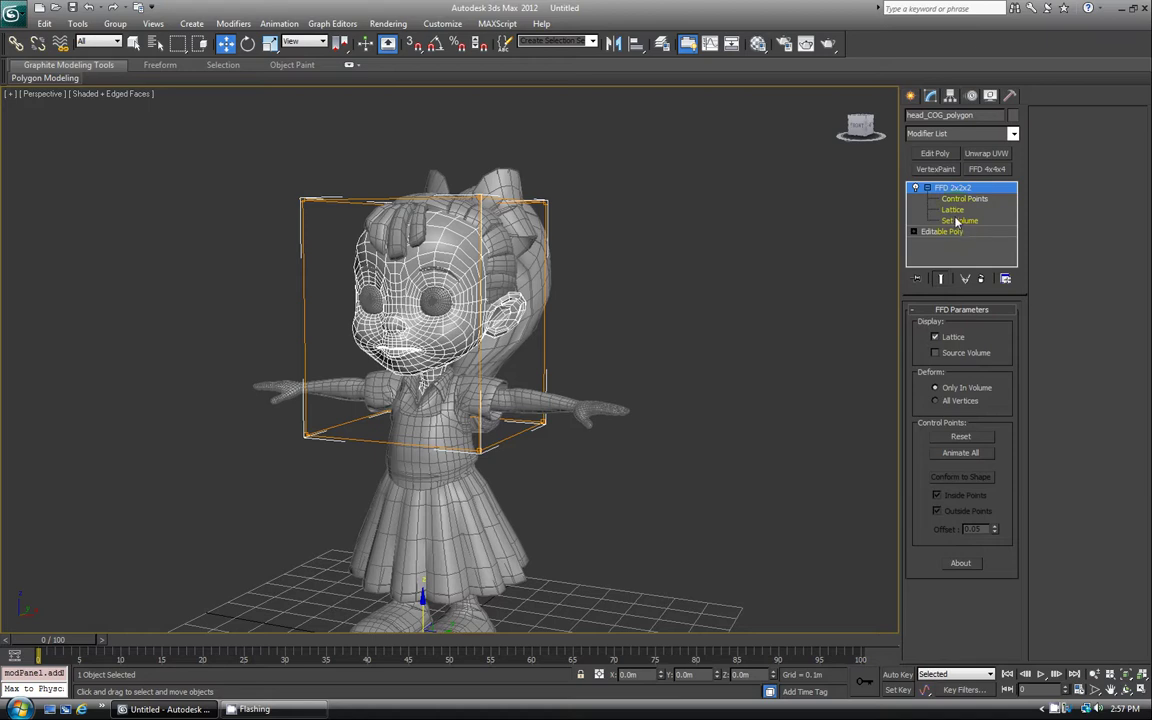
click(963, 199)
drag(237, 185, 309, 245)
drag(290, 385, 318, 444)
scroll(318, 444, up, 3)
middle_drag(318, 444, 340, 404)
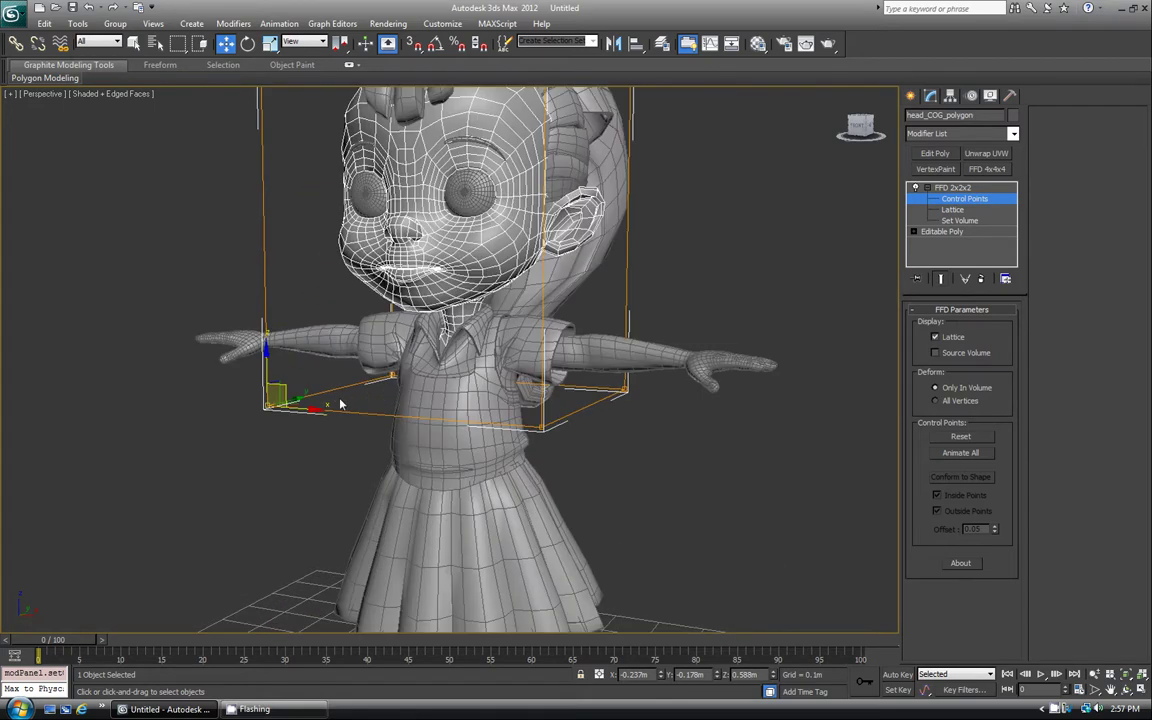
key(j)
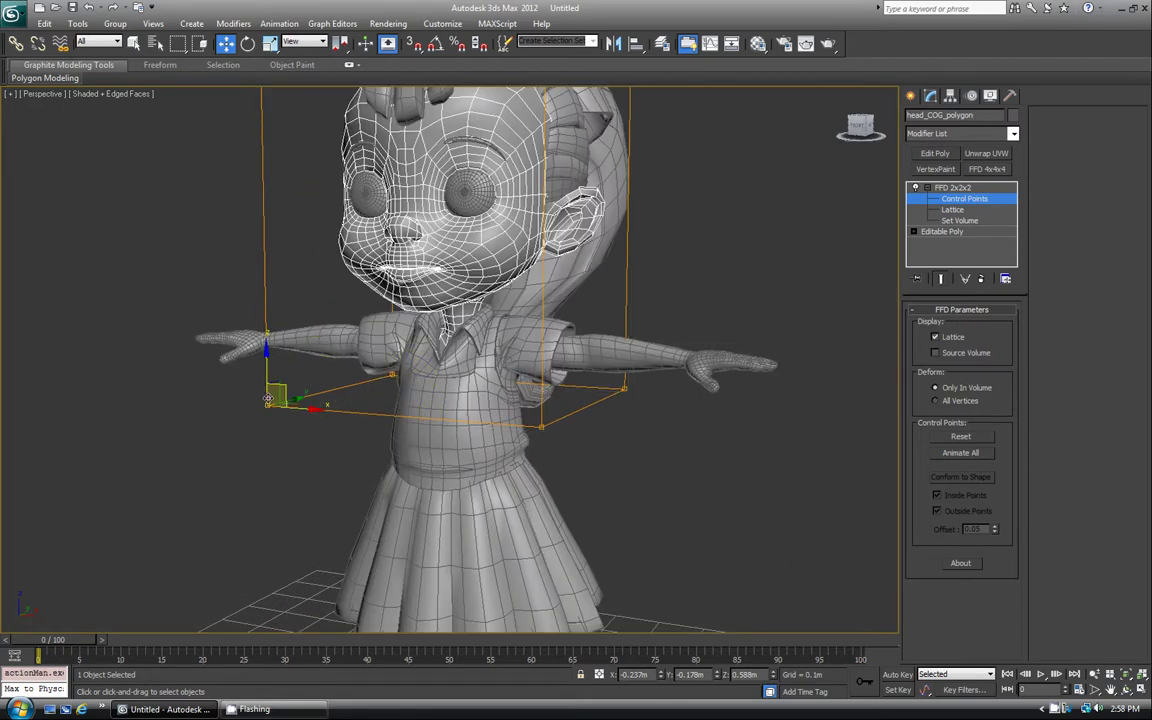
drag(508, 400, 566, 470)
drag(602, 362, 651, 419)
middle_drag(608, 331, 602, 424)
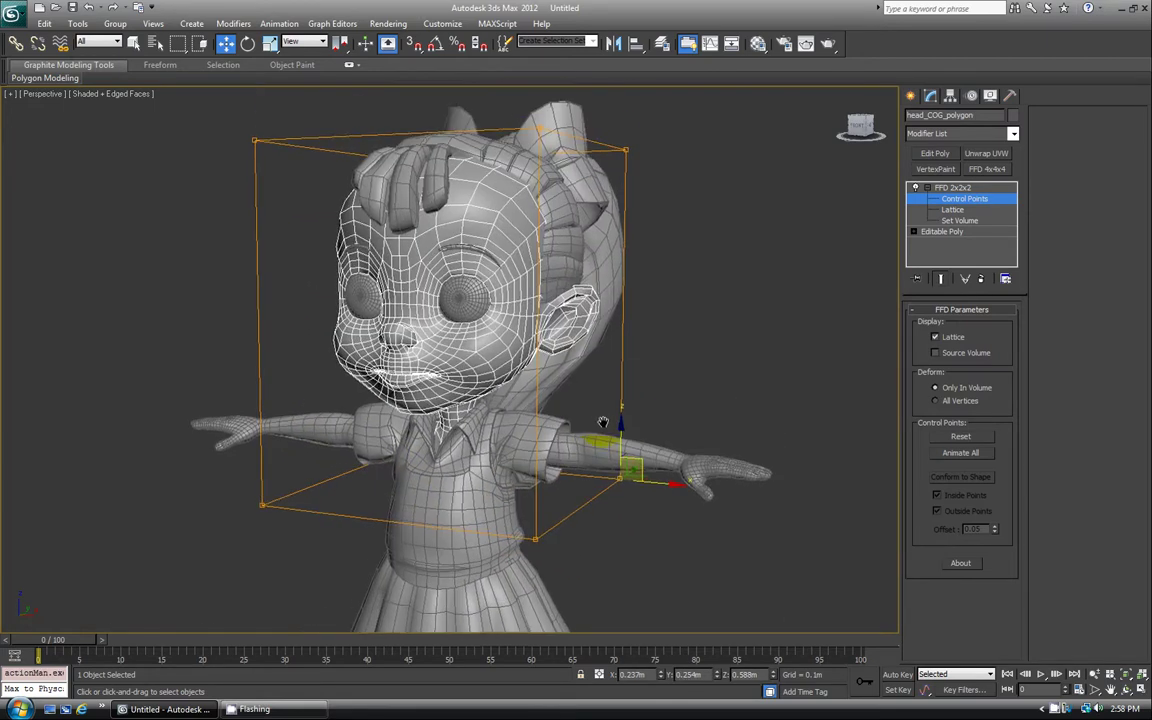
drag(619, 139, 660, 228)
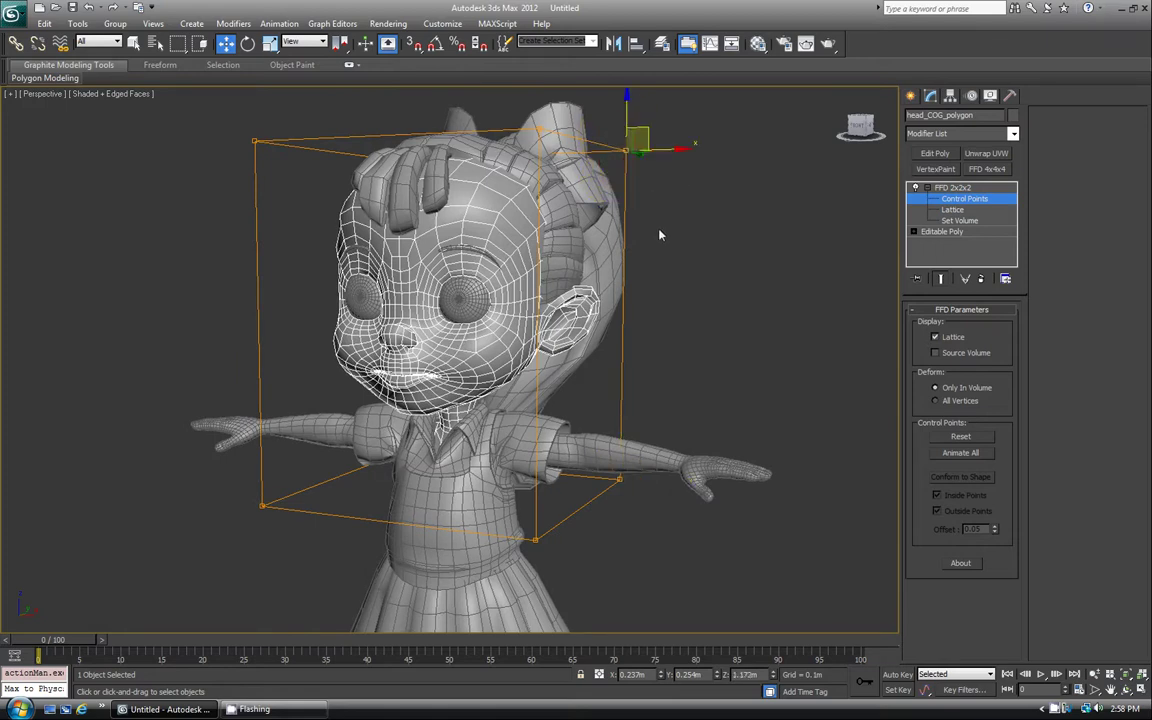
Examine the Lattice and Set Volume sub-object levels of the FFD 2x2x2 modifier around the head.
scroll(659, 231, down, 2)
click(952, 210)
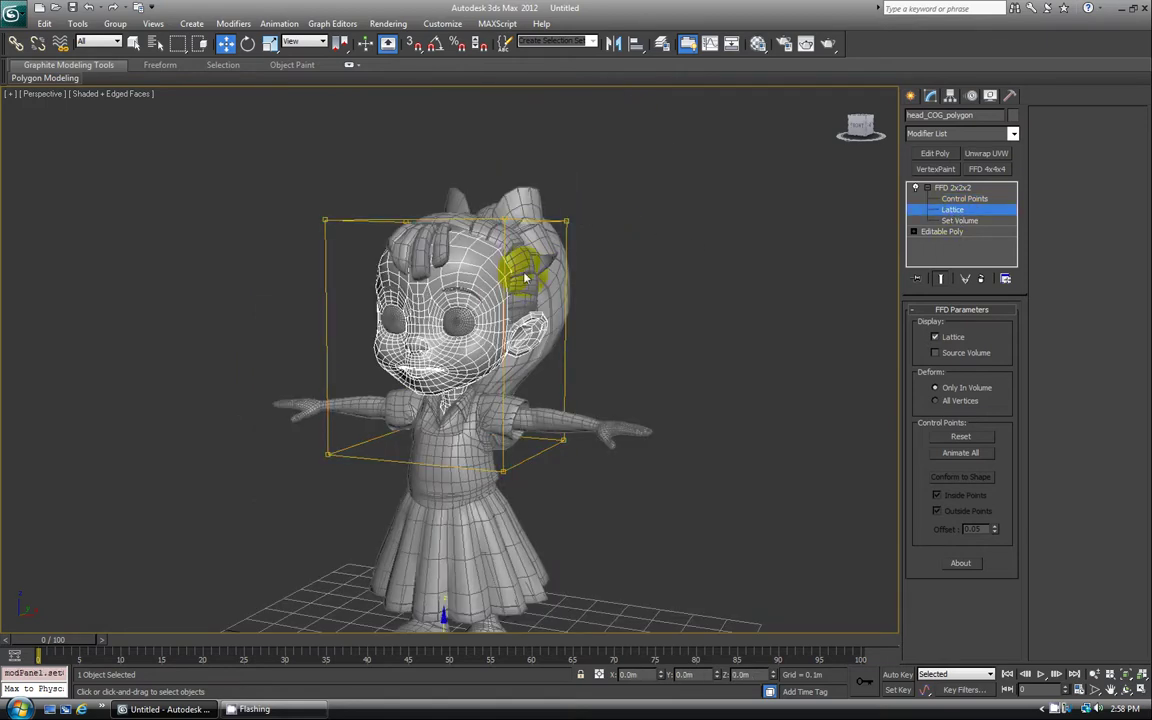
click(957, 221)
alt+middle_drag(600, 322, 524, 334)
mouse_move(432, 270)
alt+middle_down()
mouse_move(490, 313)
mouse_move(447, 280)
alt+middle_up()
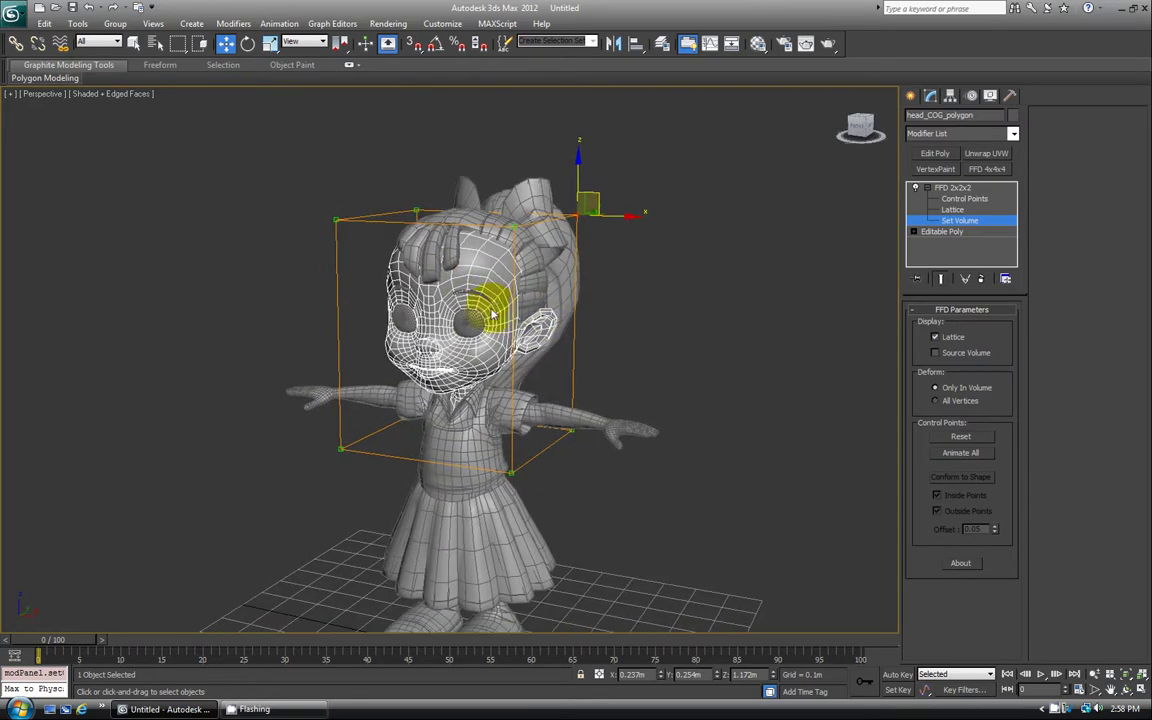
scroll(447, 280, up, 3)
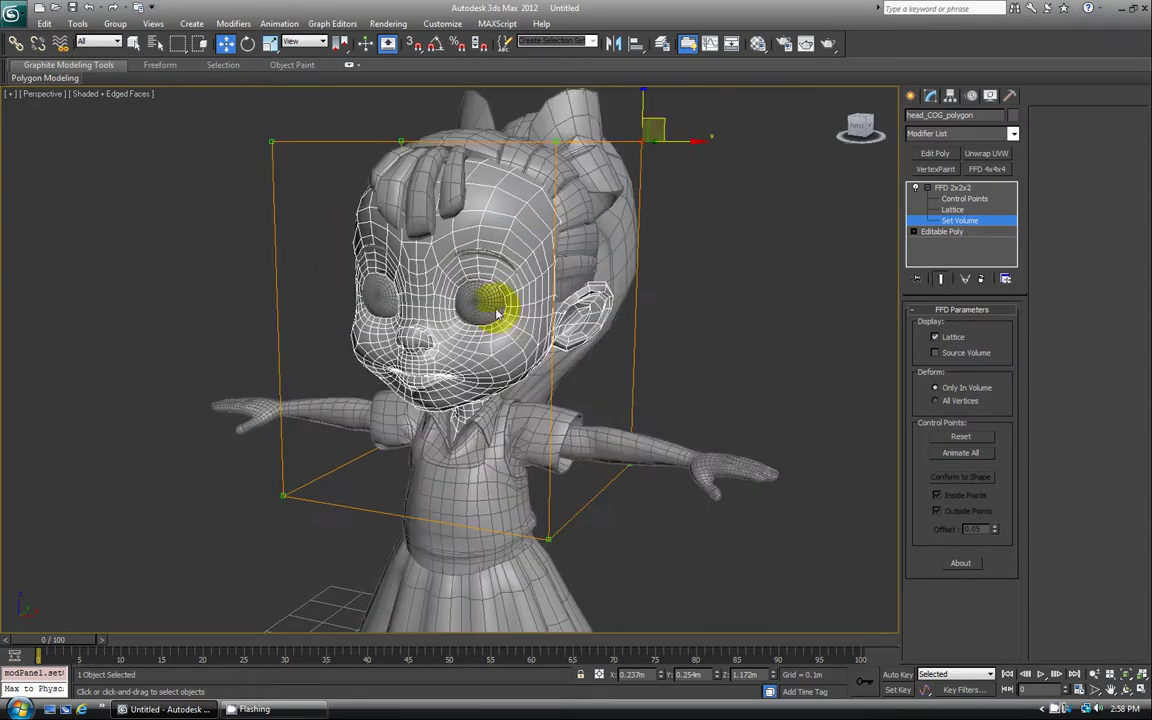
At the Control Points level, move the lattice's upper rear corner point inward and back outward to deform the head.
click(950, 198)
alt+middle_drag(658, 273, 659, 270)
drag(630, 136, 698, 196)
scroll(650, 252, down, 3)
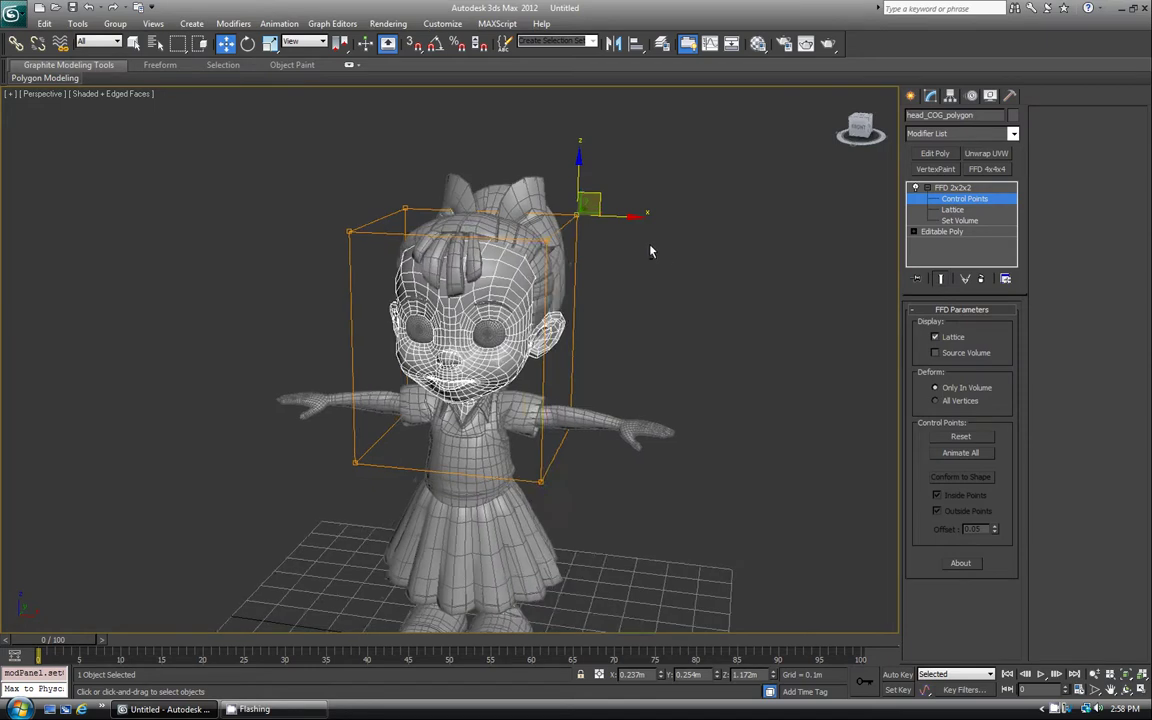
alt+middle_drag(650, 252, 583, 211)
drag(583, 211, 516, 190)
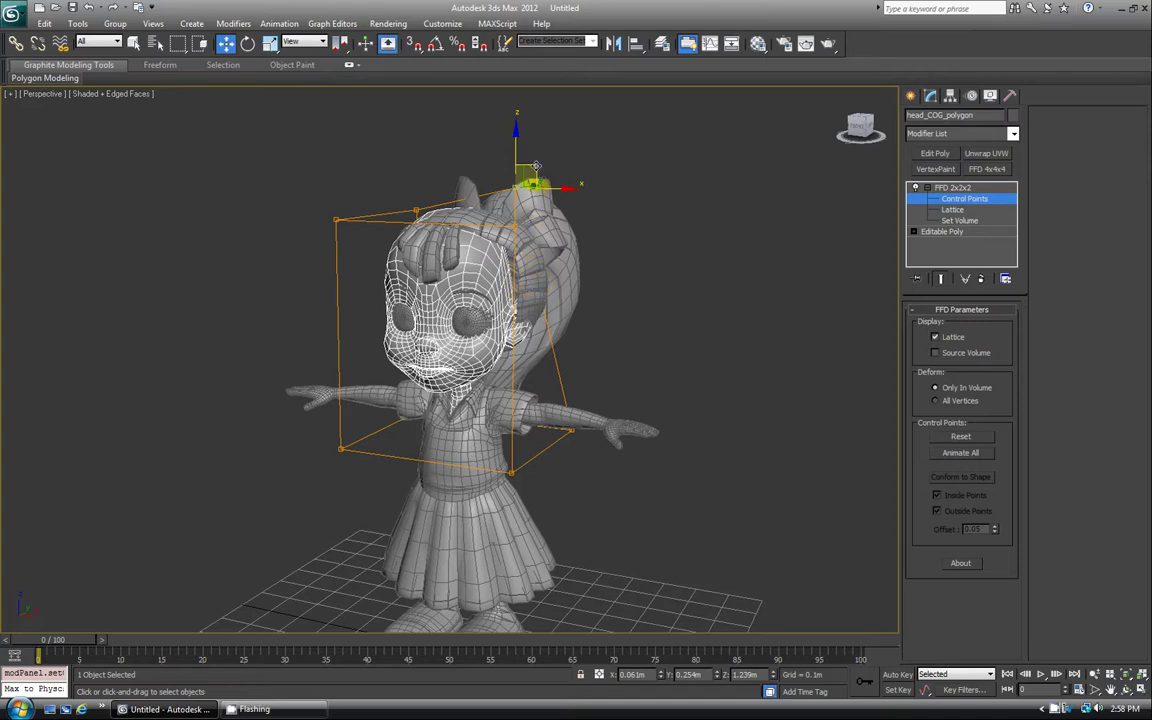
click(541, 200)
drag(541, 200, 594, 212)
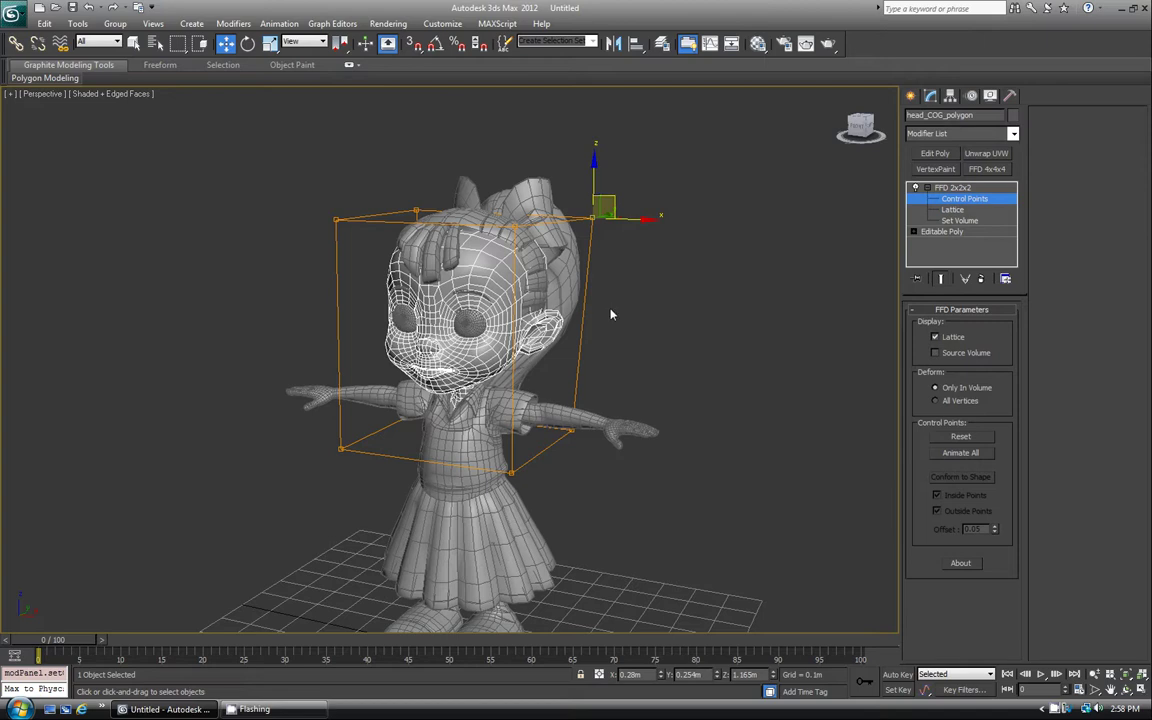
Raise and scale all upper control points of the lattice, and reset the FFD to its default shape.
alt+middle_drag(619, 307, 594, 272)
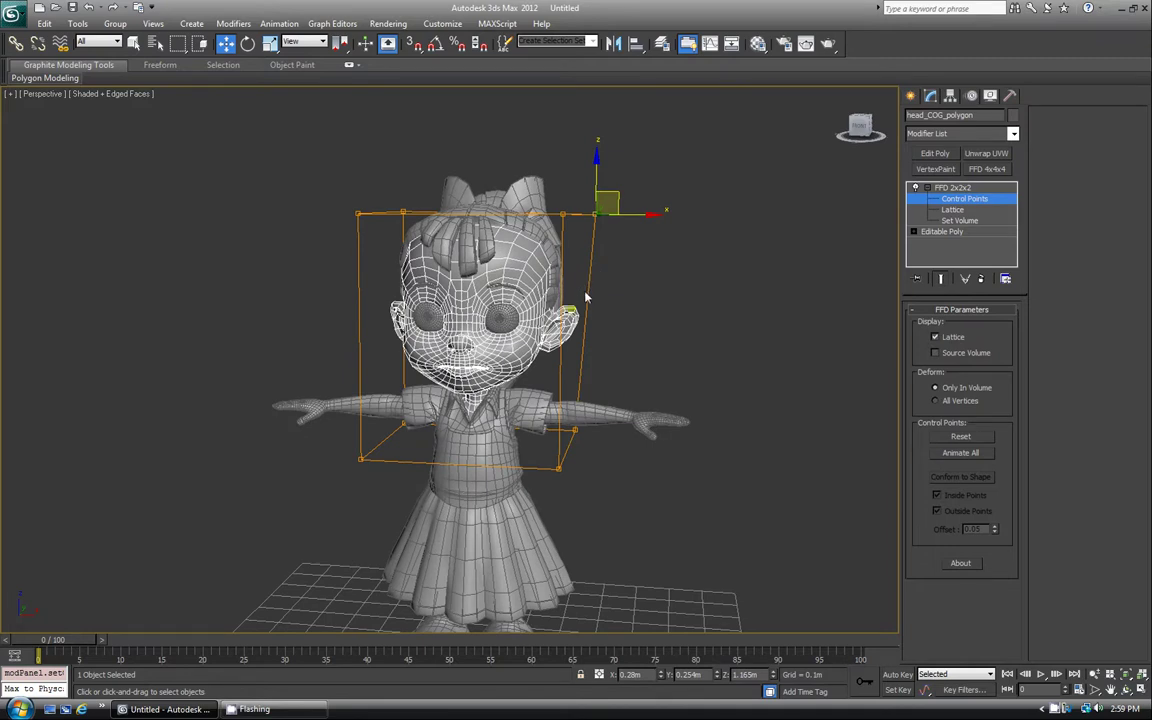
mouse_move(541, 190)
mouse_down()
mouse_move(588, 232)
mouse_move(556, 206)
mouse_move(588, 191)
mouse_move(581, 224)
mouse_move(578, 198)
mouse_move(597, 224)
mouse_move(528, 207)
mouse_move(620, 211)
mouse_move(568, 213)
mouse_move(609, 213)
mouse_move(537, 195)
mouse_move(617, 217)
mouse_move(571, 215)
mouse_move(545, 195)
mouse_move(571, 228)
mouse_move(585, 202)
mouse_move(540, 198)
mouse_move(583, 197)
mouse_up()
key(ctrl+z)
drag(343, 158, 661, 268)
drag(479, 155, 472, 112)
key(r)
drag(486, 172, 609, 245)
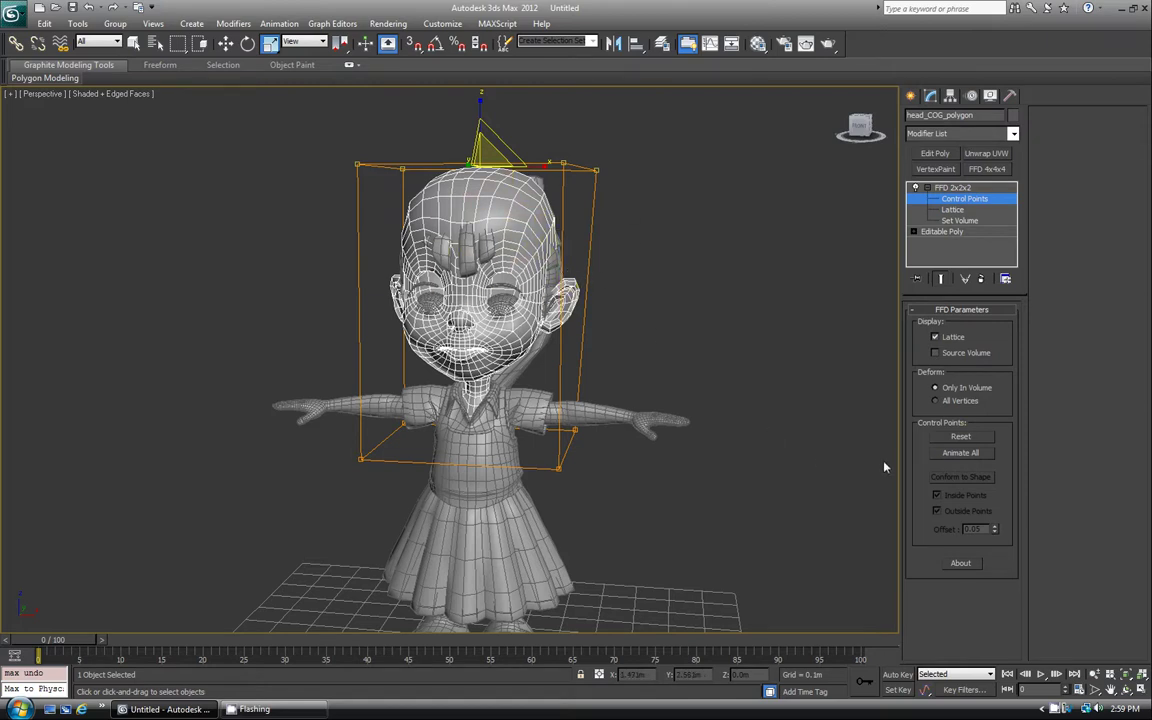
click(959, 437)
mouse_move(655, 341)
alt+middle_down()
mouse_move(676, 329)
mouse_move(760, 335)
mouse_move(657, 342)
alt+middle_up()
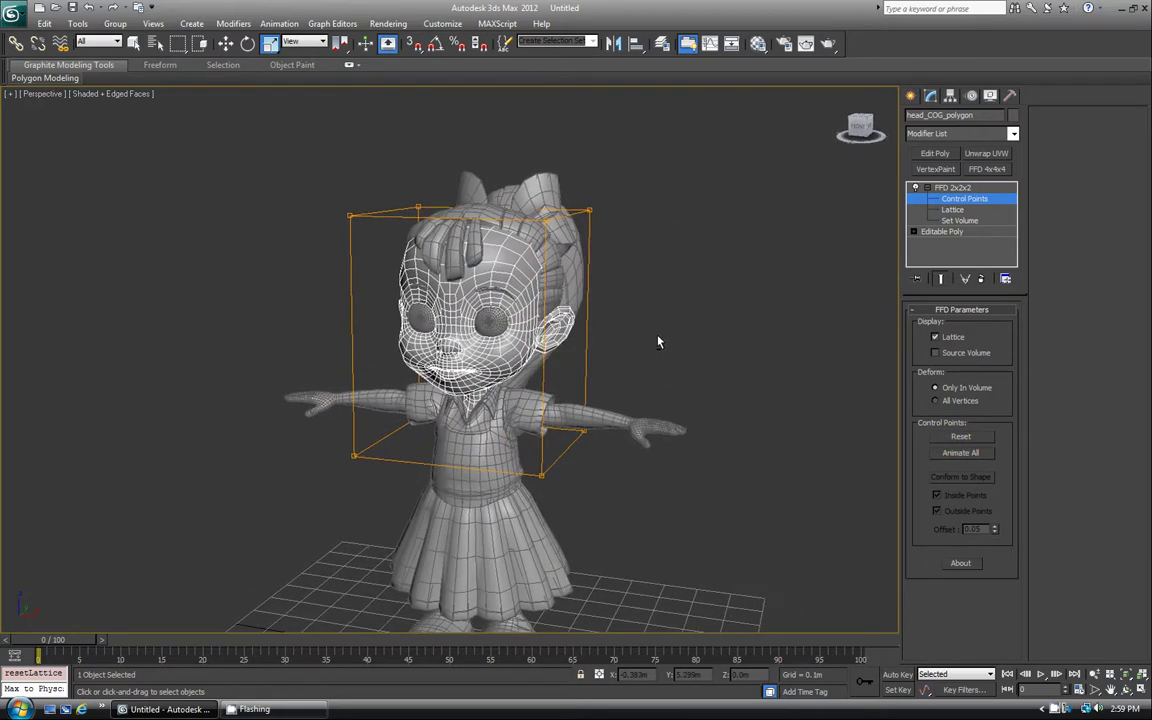
At the Lattice level, move the whole FFD lattice up about 0.224 m over the head.
click(955, 213)
click(957, 201)
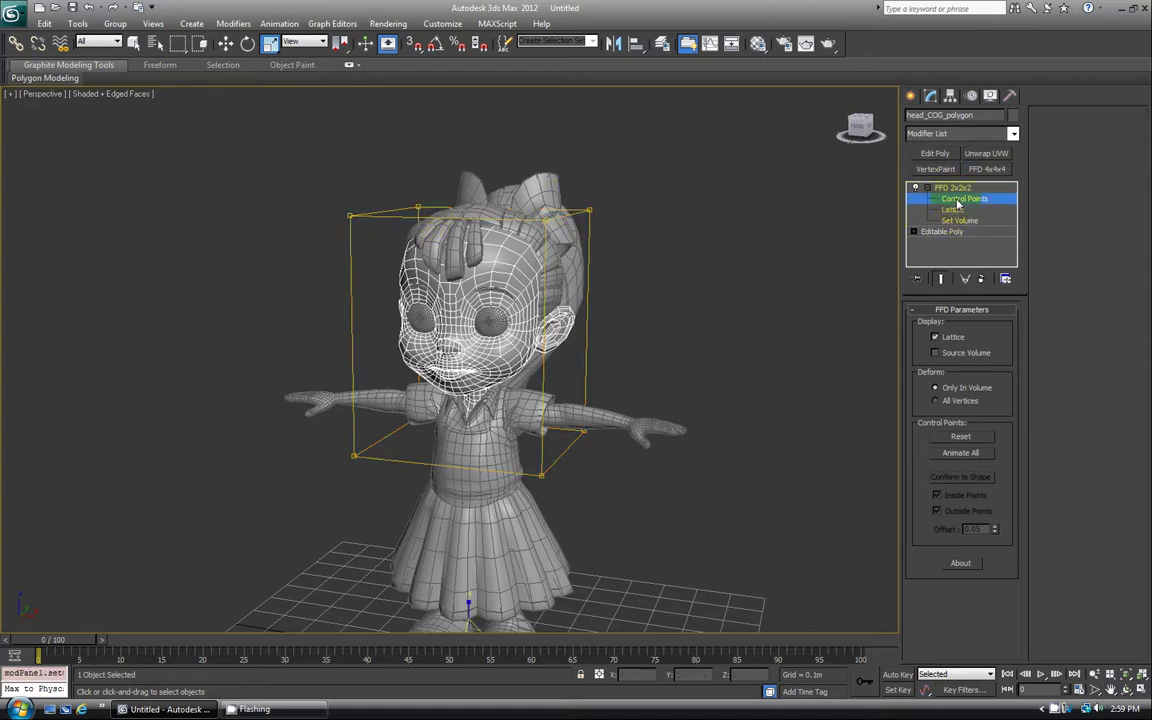
click(952, 209)
alt+middle_drag(782, 262, 625, 342)
key(w)
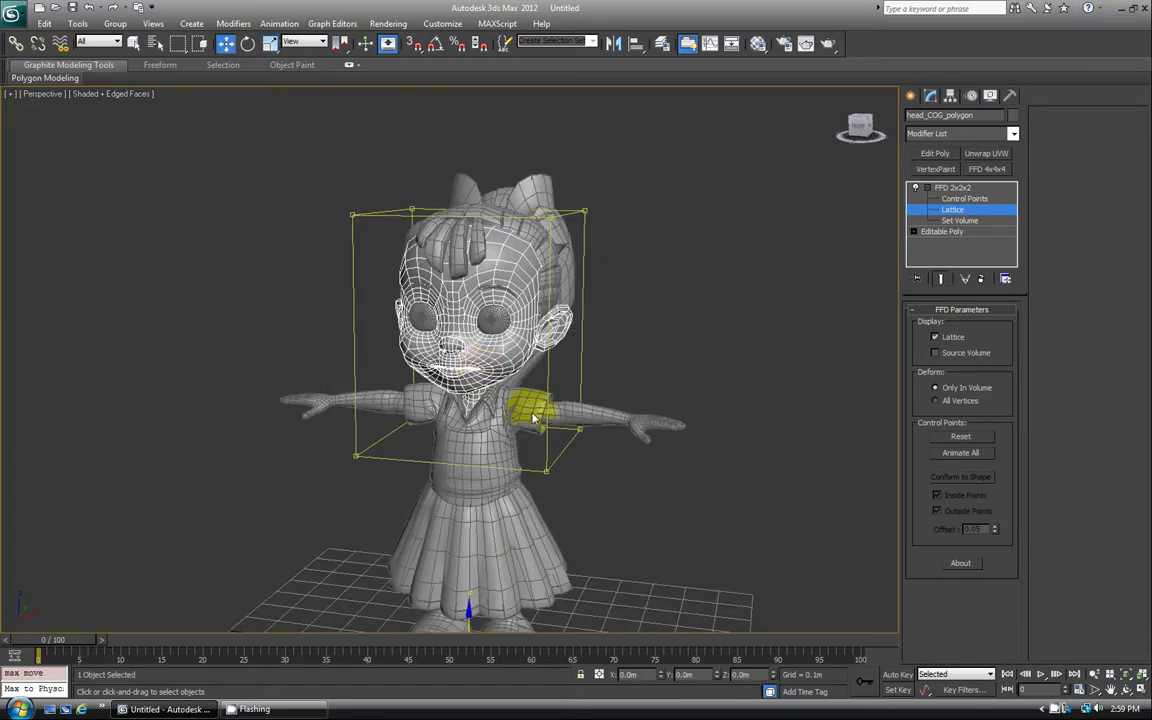
scroll(535, 418, down, 3)
drag(461, 487, 528, 437)
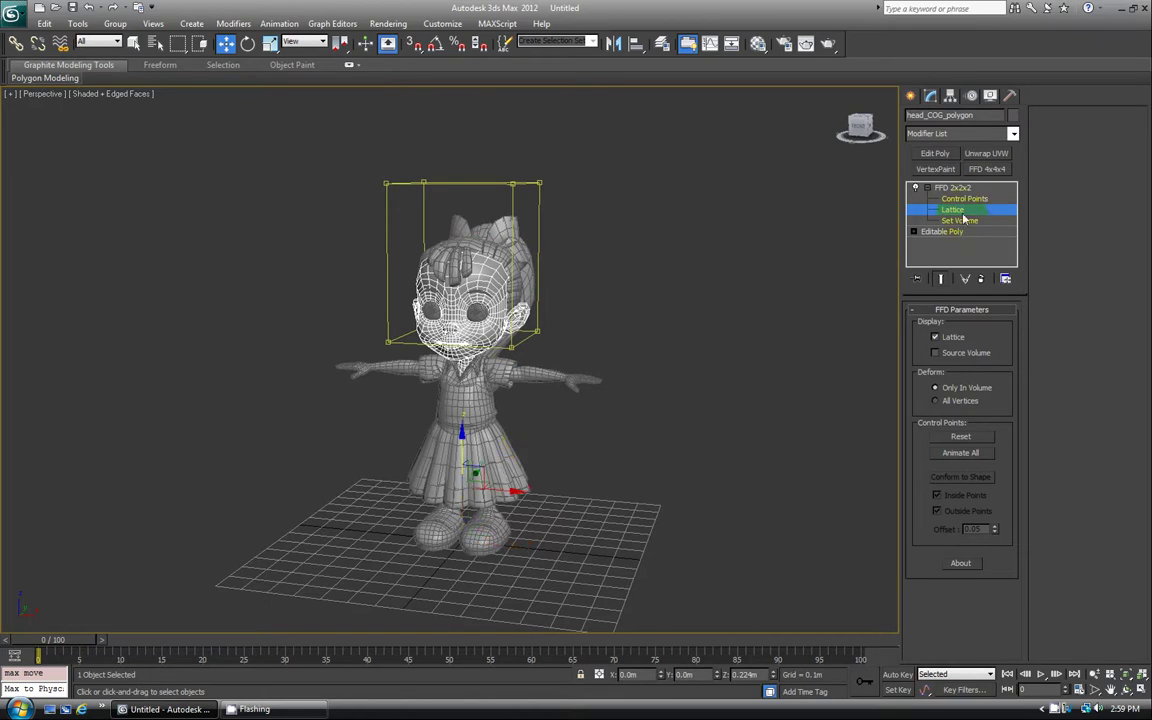
Reset the FFD control points and lower the whole lattice to a Z offset of about 0.025 m.
click(960, 436)
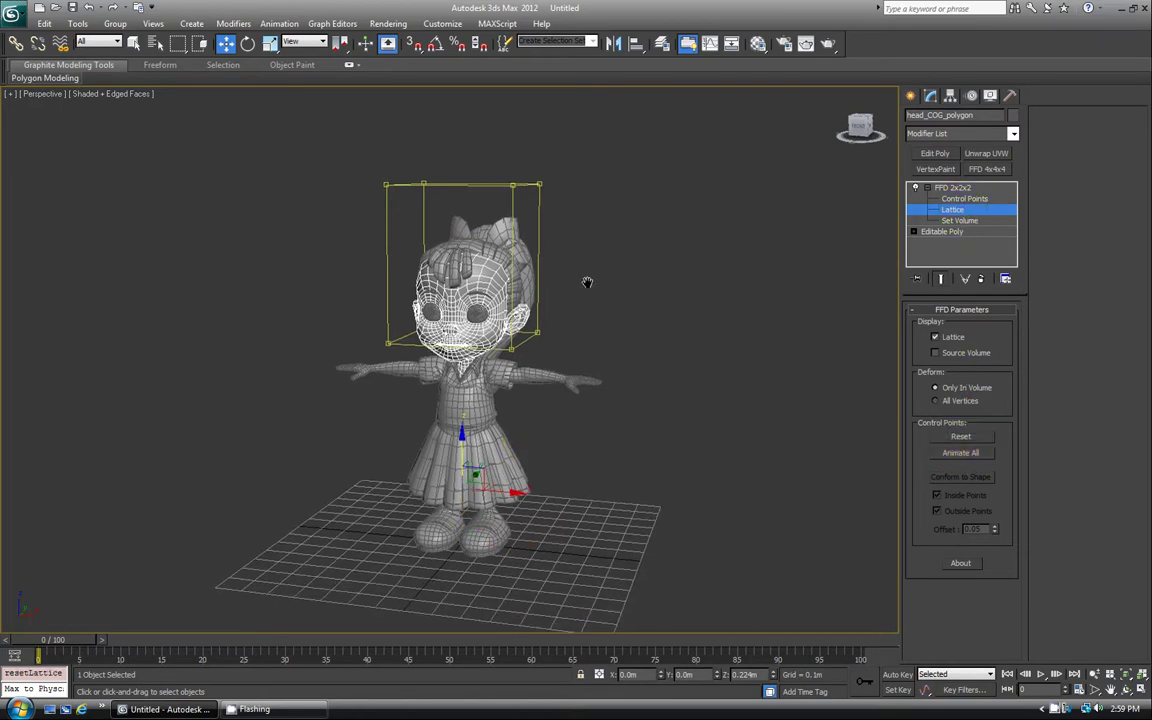
scroll(586, 283, up, 3)
drag(474, 530, 474, 597)
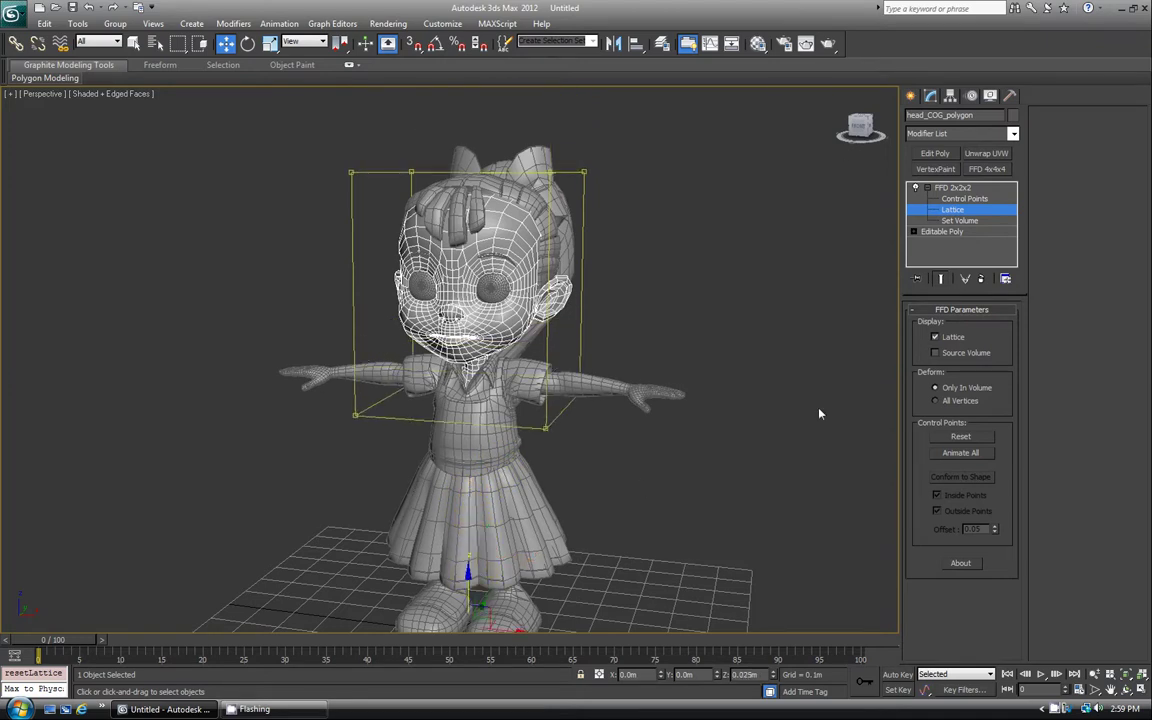
At the Set Volume level, select the lattice's front points and move them back closer to the face.
click(946, 221)
alt+middle_drag(435, 348, 425, 380)
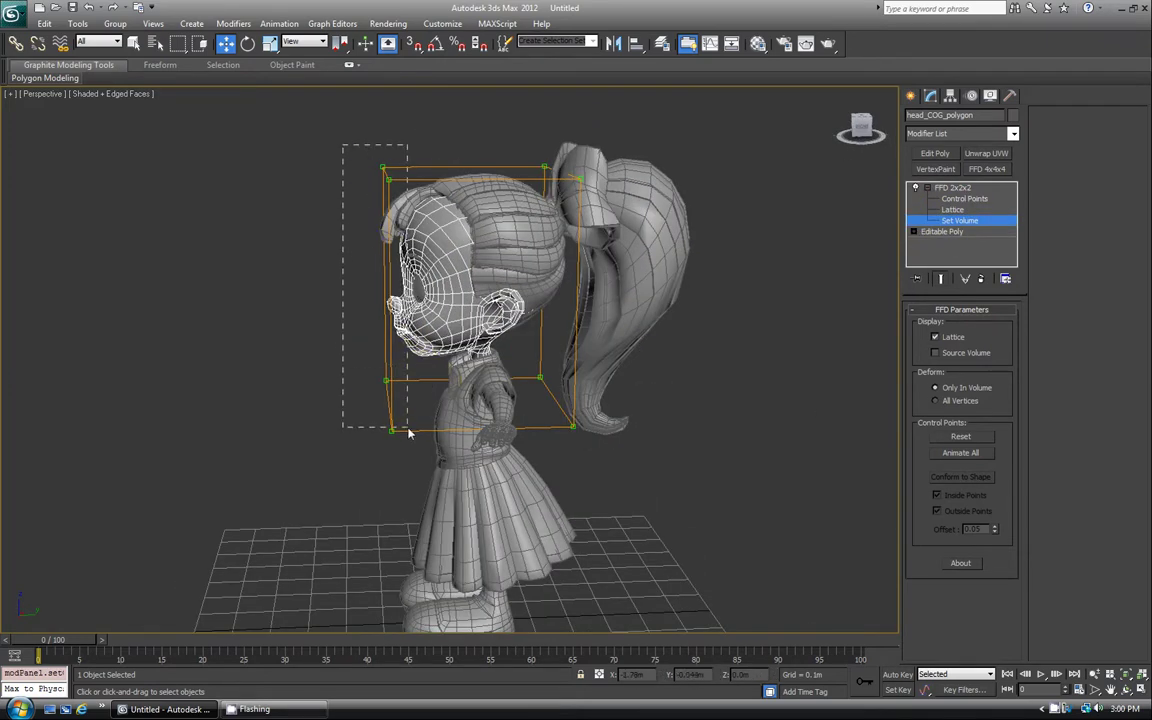
drag(408, 429, 406, 457)
drag(442, 291, 466, 291)
alt+middle_drag(375, 296, 503, 298)
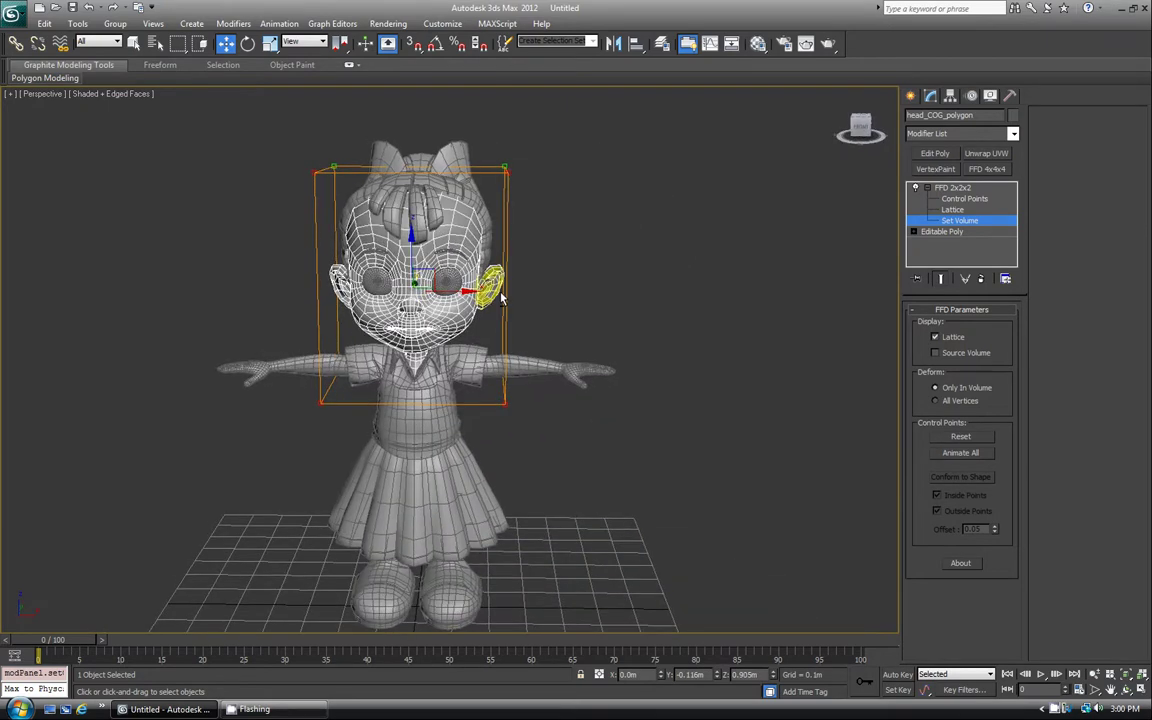
At the Control Points level, try moving the upper corner points beside the head and undo the move.
click(987, 200)
drag(471, 148, 527, 211)
drag(527, 163, 523, 180)
key(ctrl+z)
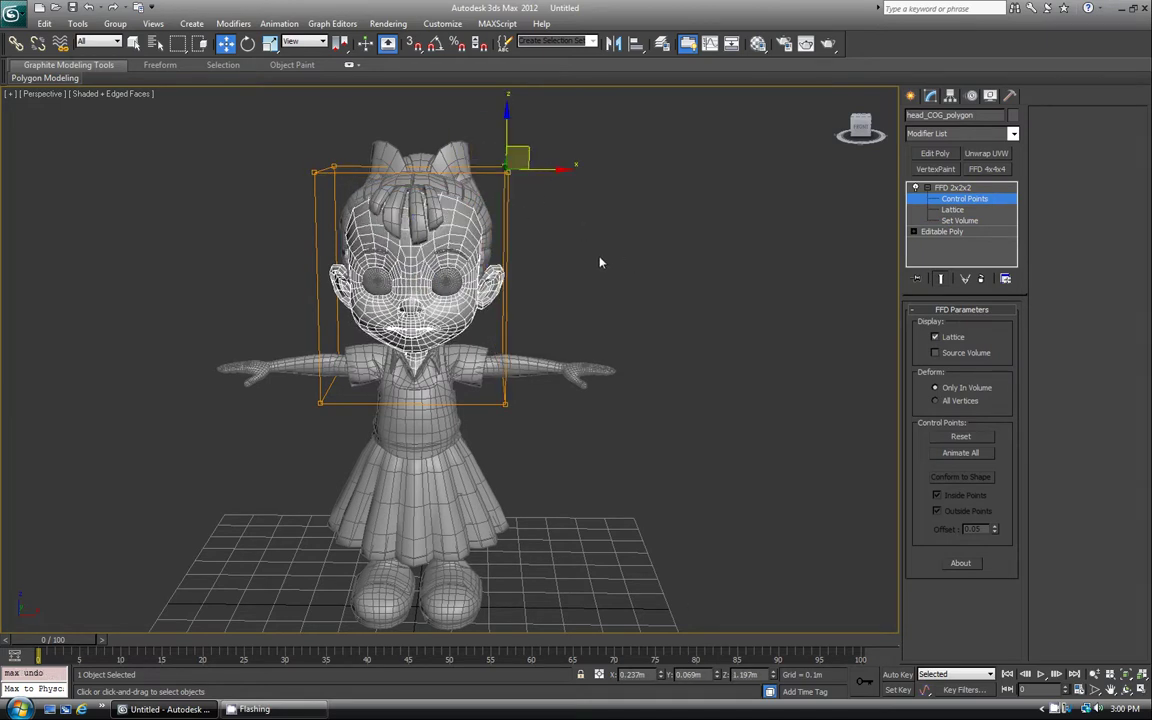
alt+middle_drag(609, 265, 500, 262)
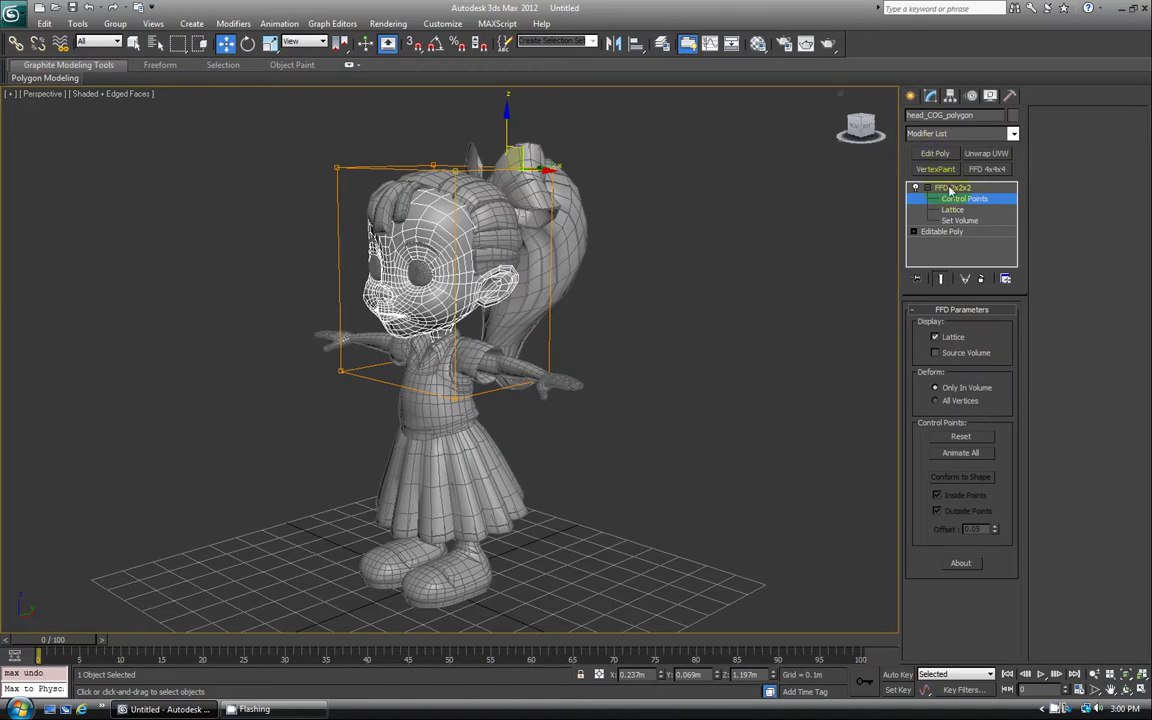
Delete the FFD 2x2x2 modifier from the head and apply an FFD 3x3x3, expanding its sub-object levels.
right_click(955, 187)
click(985, 211)
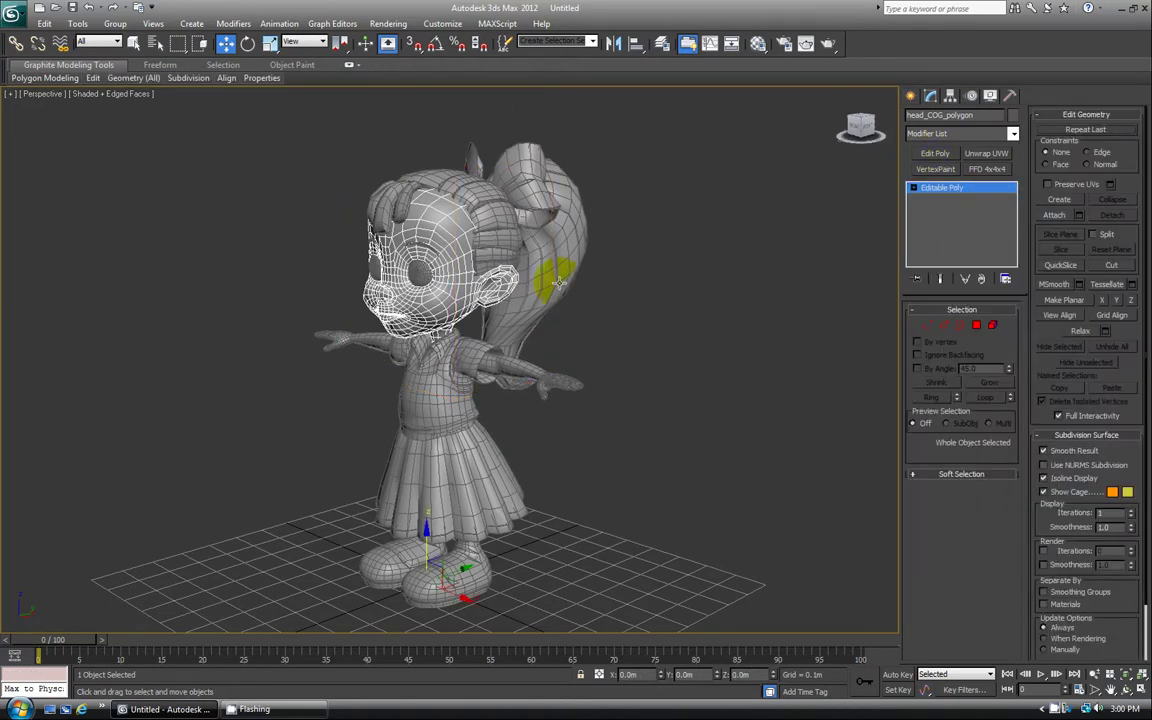
alt+middle_drag(670, 287, 571, 285)
click(962, 133)
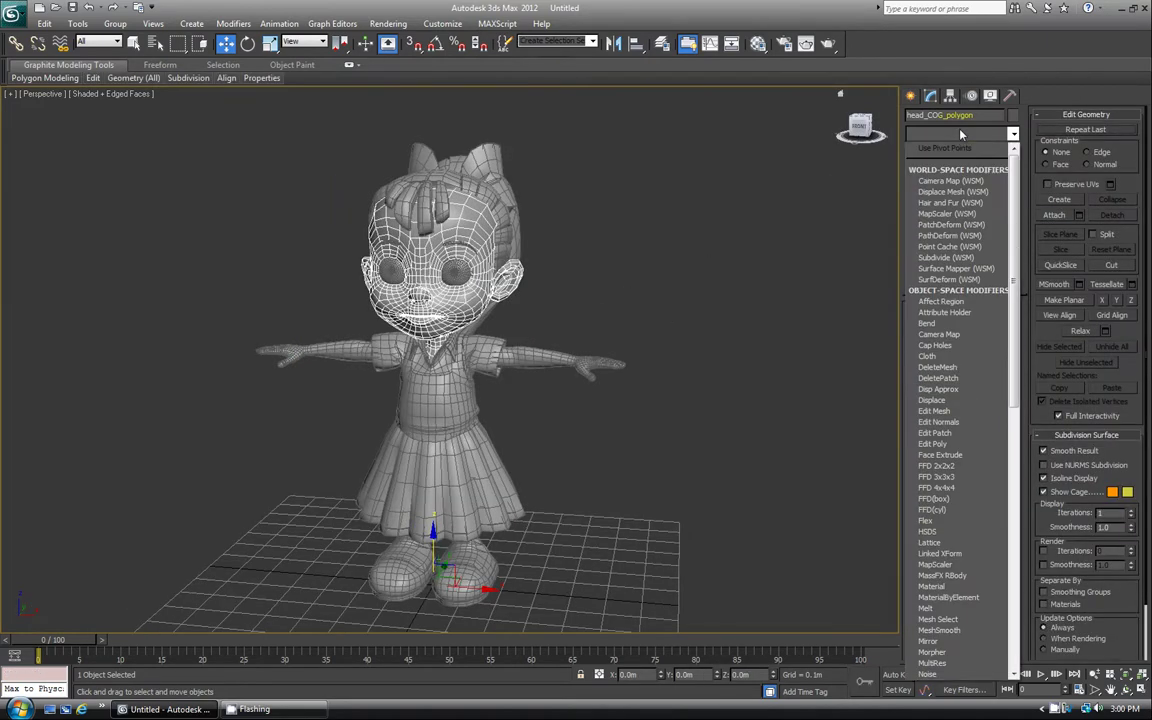
click(971, 478)
alt+middle_drag(347, 204, 328, 263)
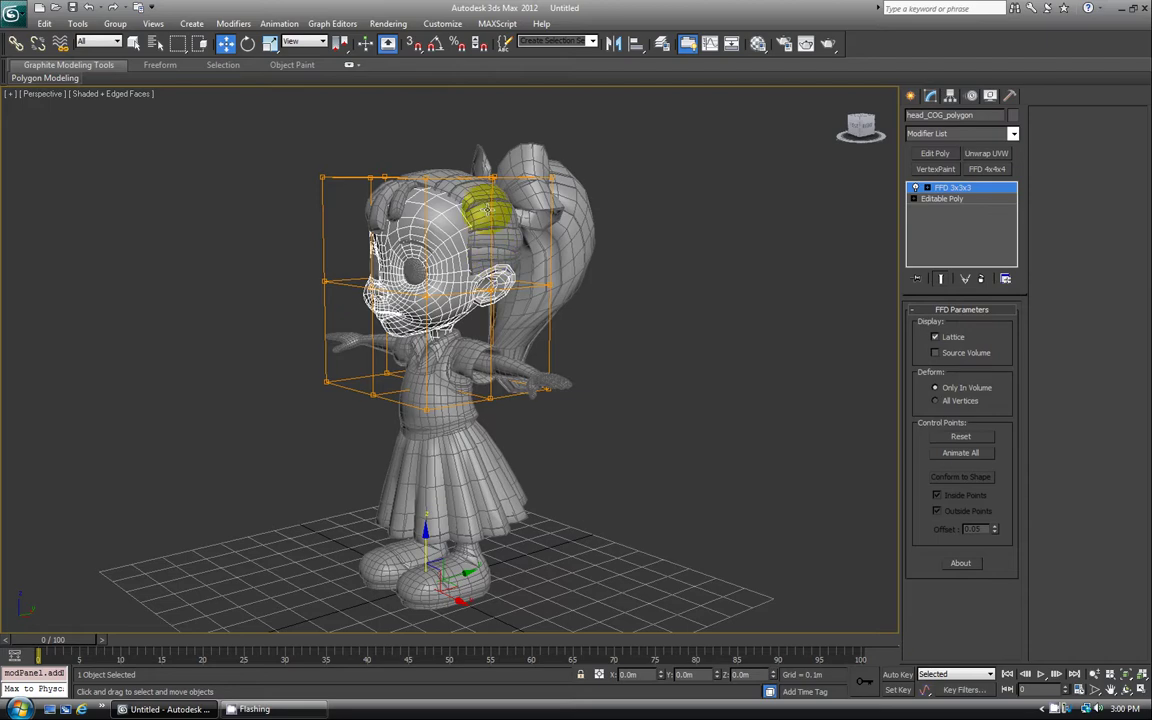
mouse_move(432, 278)
alt+middle_down()
mouse_move(561, 266)
mouse_move(420, 270)
alt+middle_up()
click(914, 188)
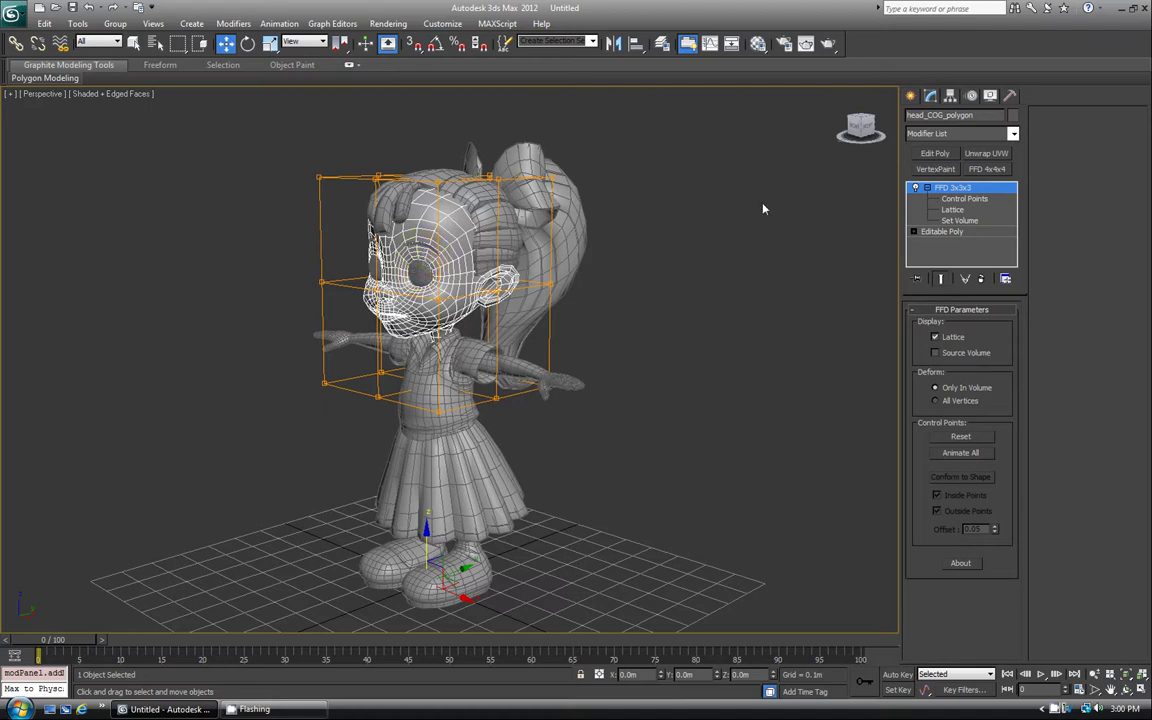
Delete the FFD 3x3x3 modifier from the head and apply an FFD 4x4x4, expanding its sub-object levels.
right_click(950, 188)
click(991, 211)
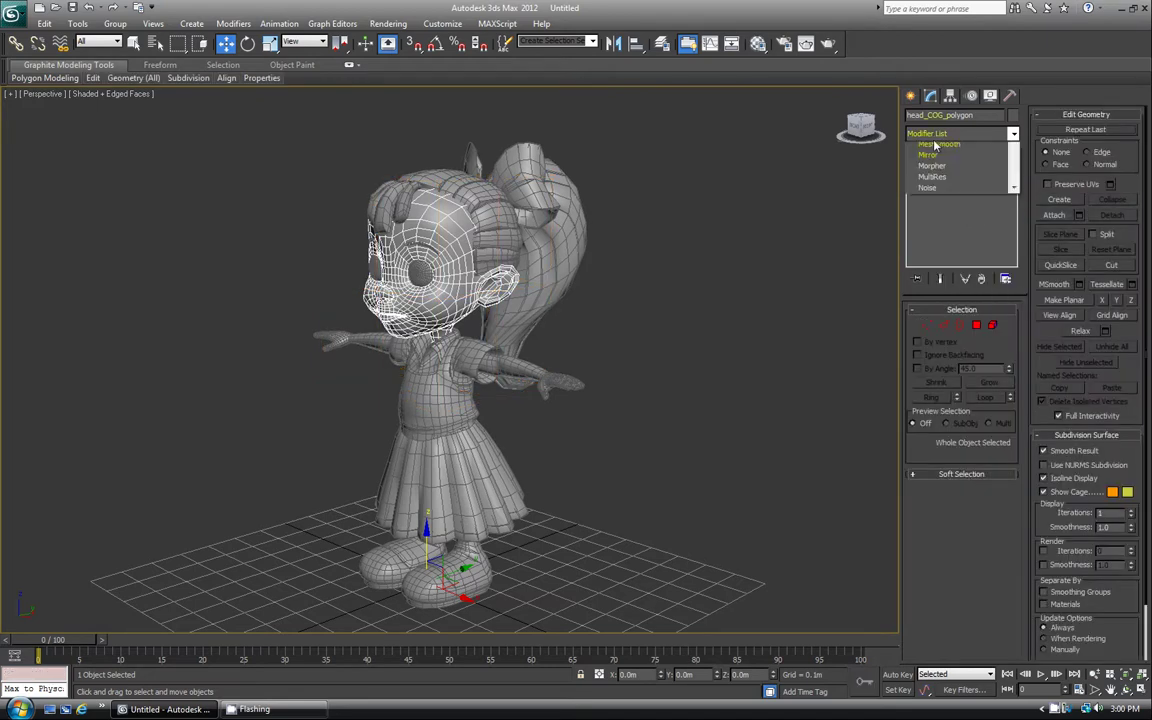
click(962, 133)
click(935, 460)
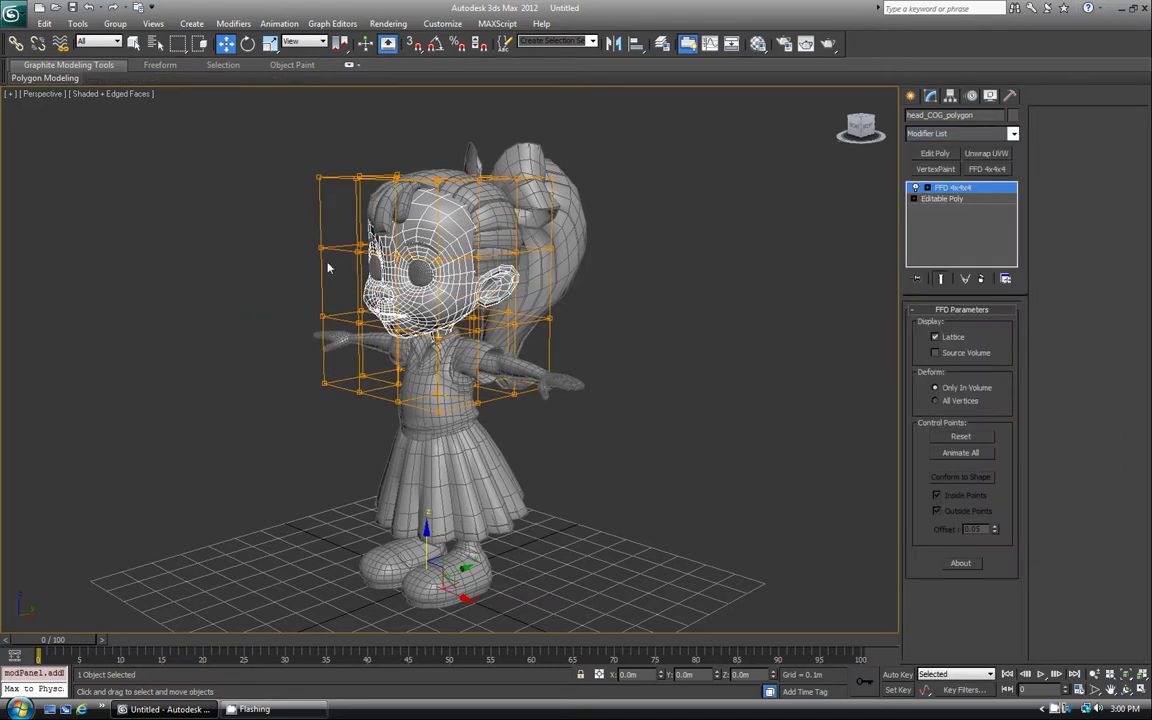
alt+middle_drag(515, 345, 610, 343)
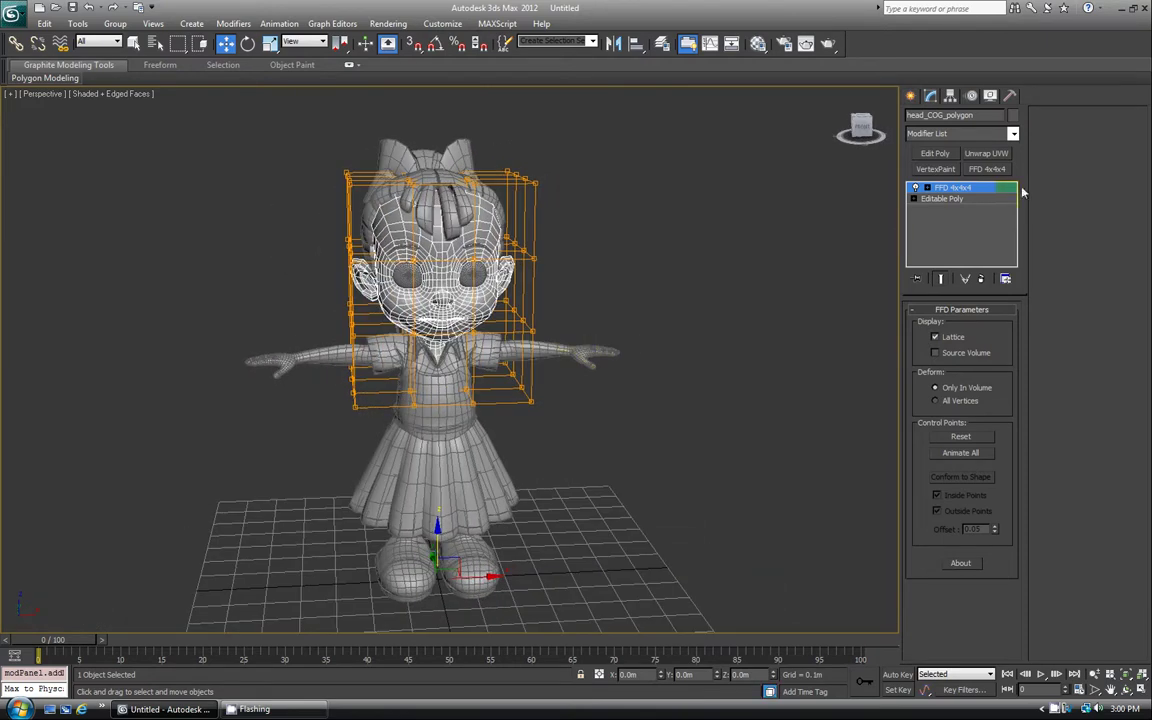
click(928, 188)
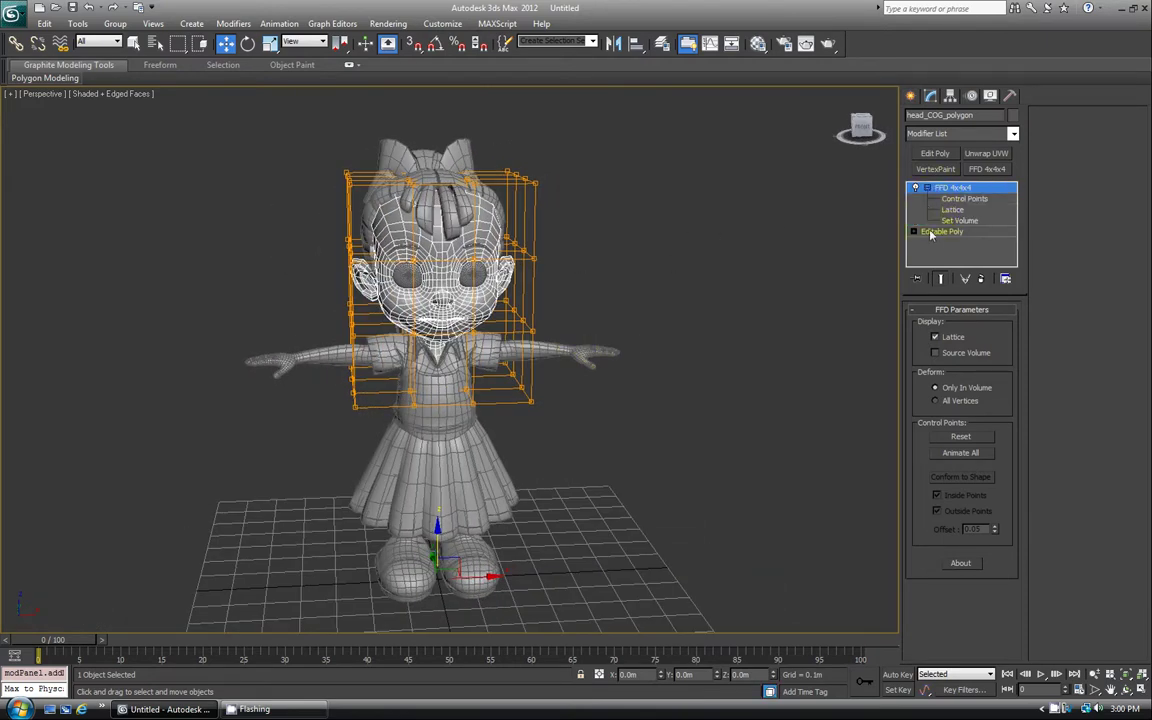
At the FFD 4x4x4's Control Points level, try scaling the lattice's upper rows of points and undo the scaling.
click(963, 198)
drag(348, 148, 485, 192)
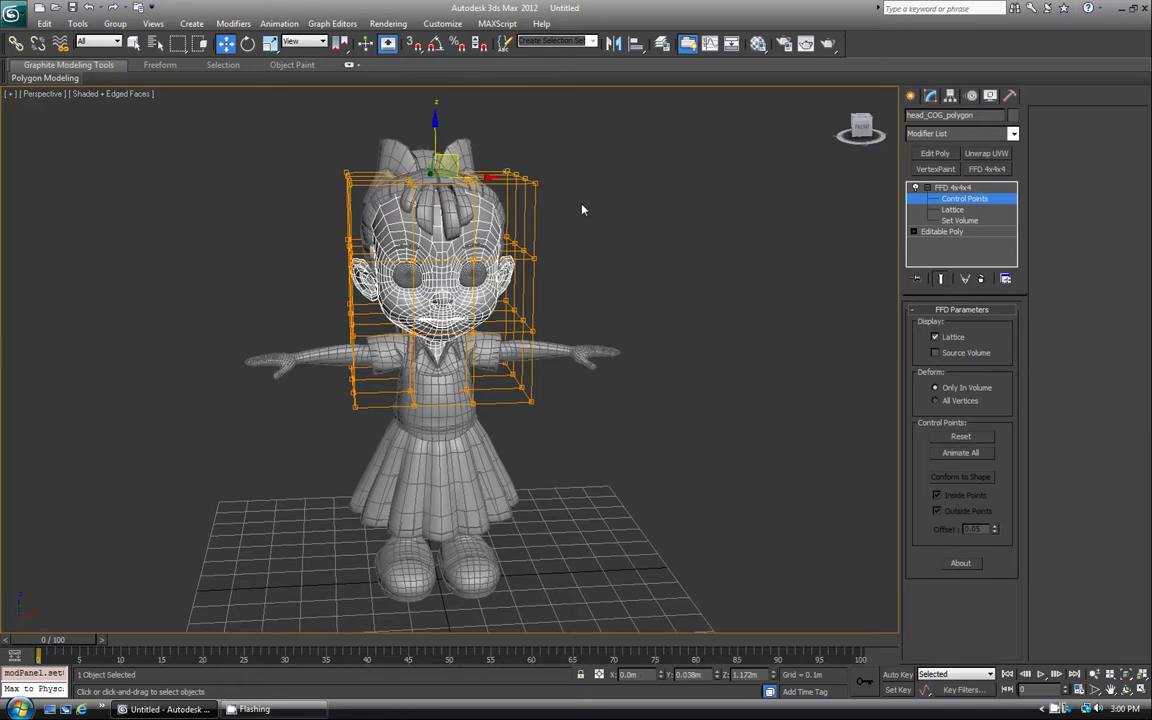
alt+middle_drag(374, 244, 350, 200)
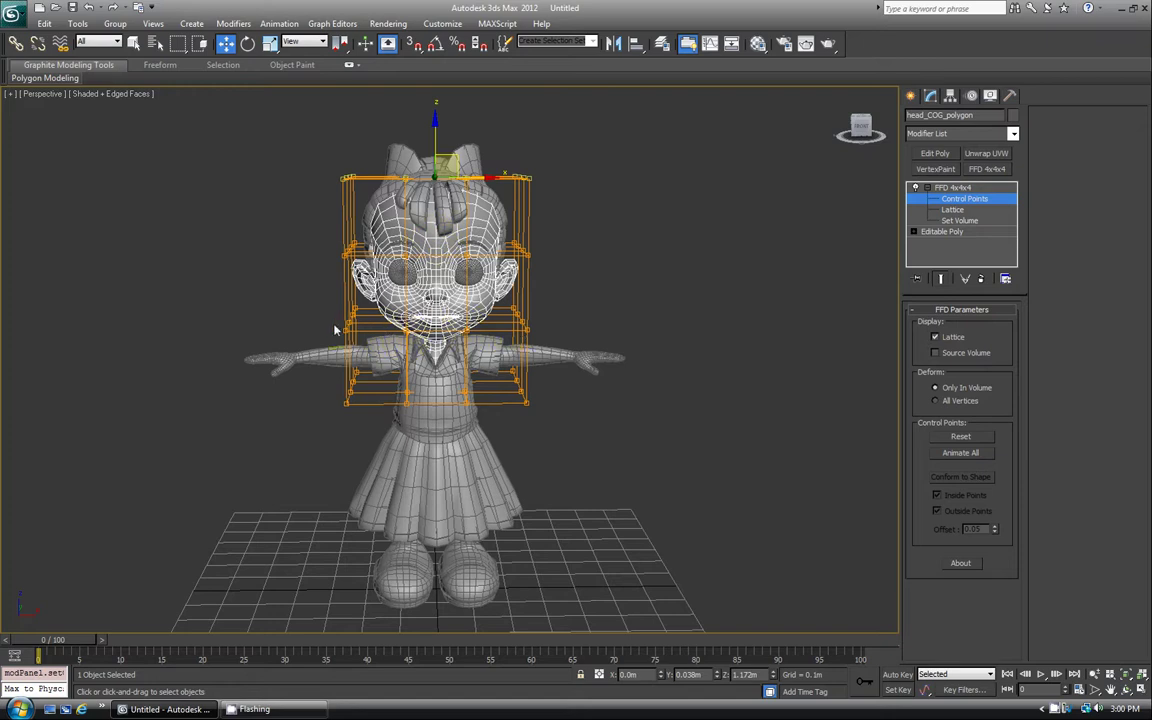
key(r)
drag(431, 176, 553, 287)
key(ctrl+z)
mouse_move(426, 240)
mouse_down()
mouse_move(454, 177)
mouse_move(411, 275)
mouse_move(453, 231)
mouse_move(447, 242)
mouse_up()
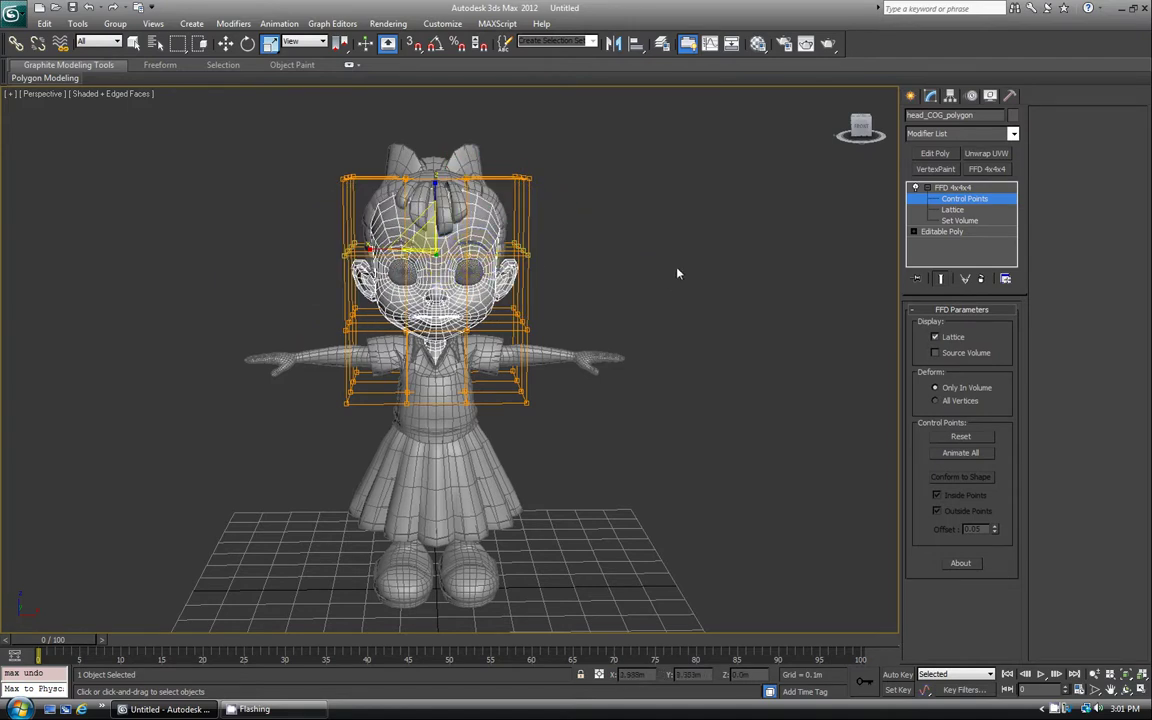
Delete the FFD 4x4x4 modifier from the head and apply an FFD(box) modifier.
right_click(945, 188)
click(966, 200)
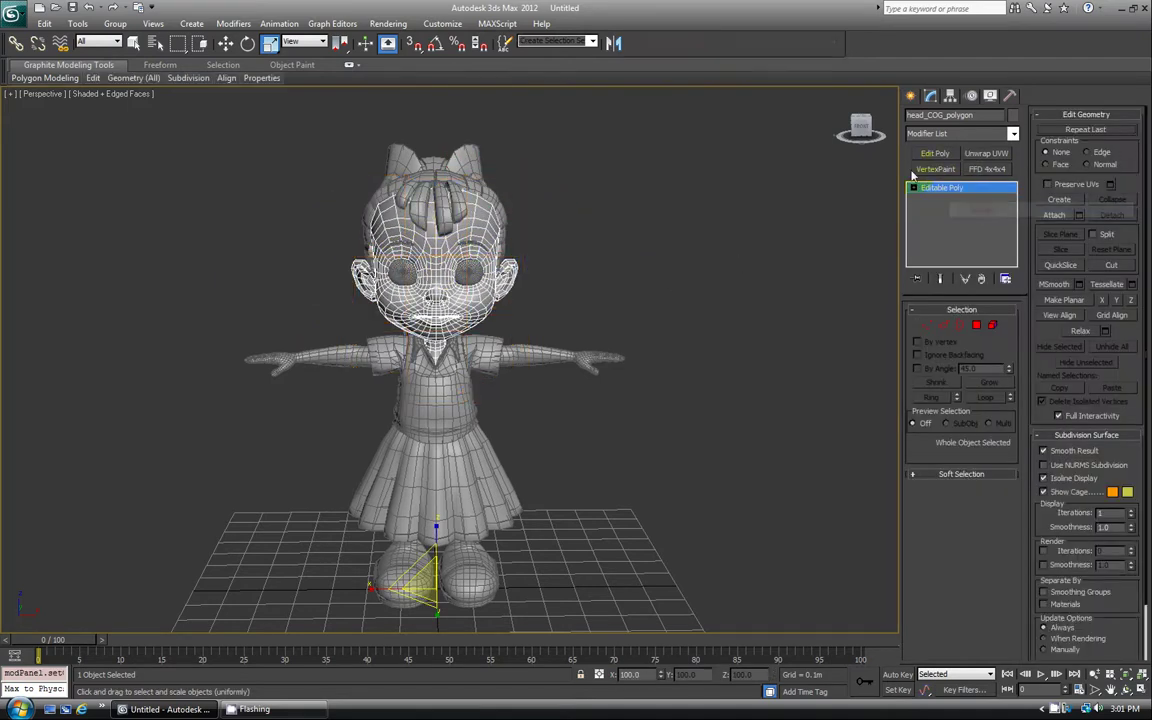
click(932, 135)
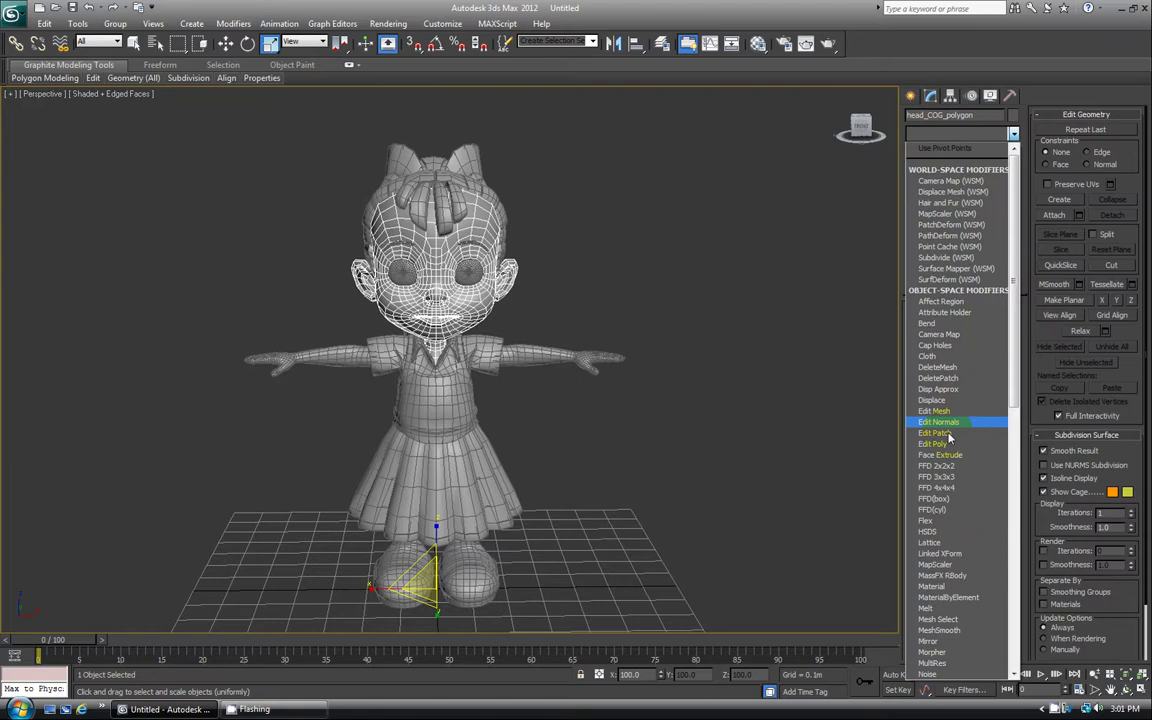
click(935, 498)
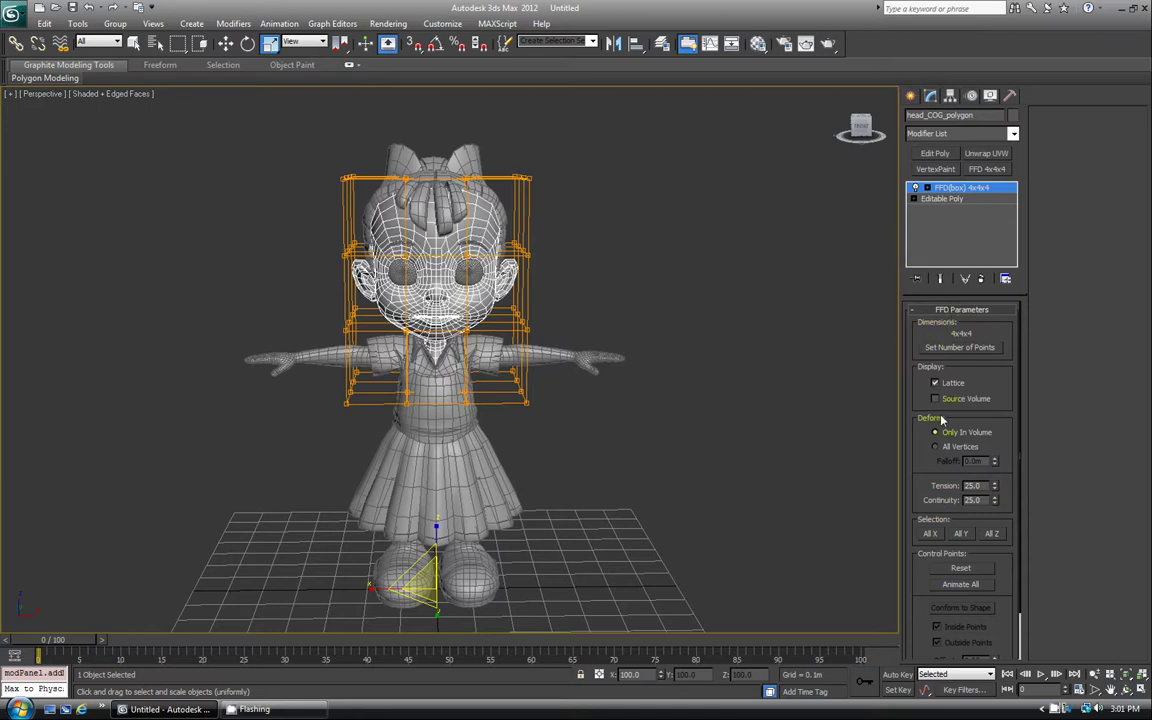
Set the FFD(box) lattice's number of points to 2 in length, width and height.
click(955, 348)
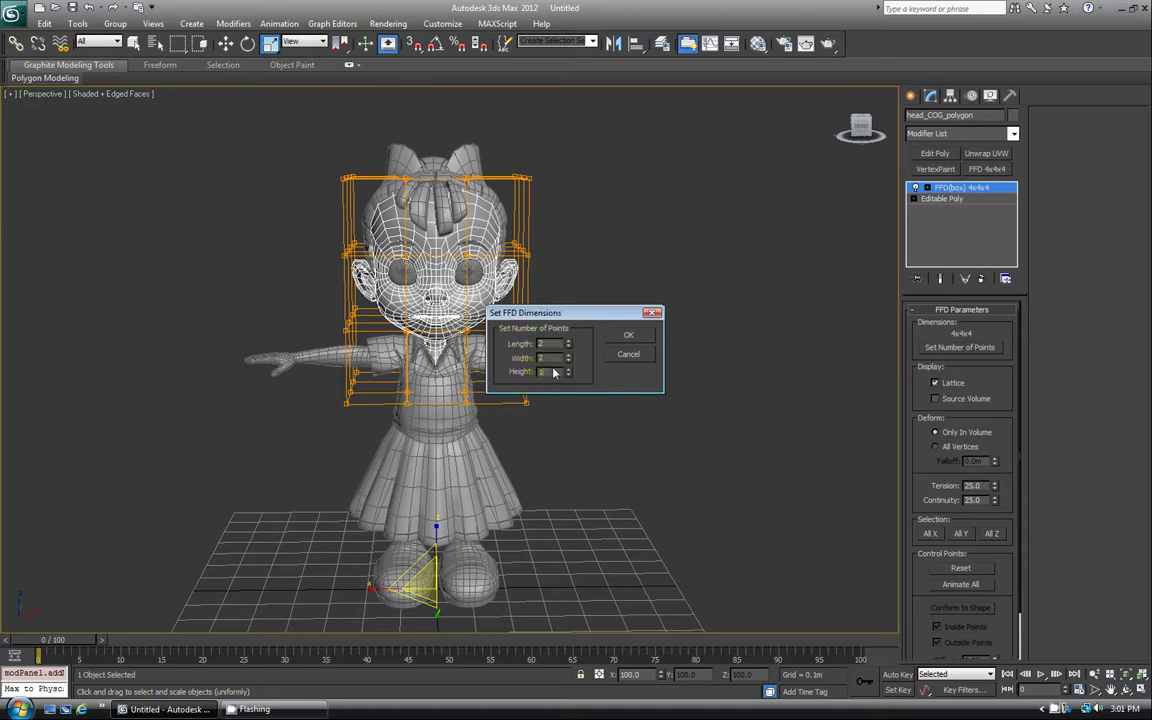
click(628, 335)
alt+middle_drag(625, 337, 541, 325)
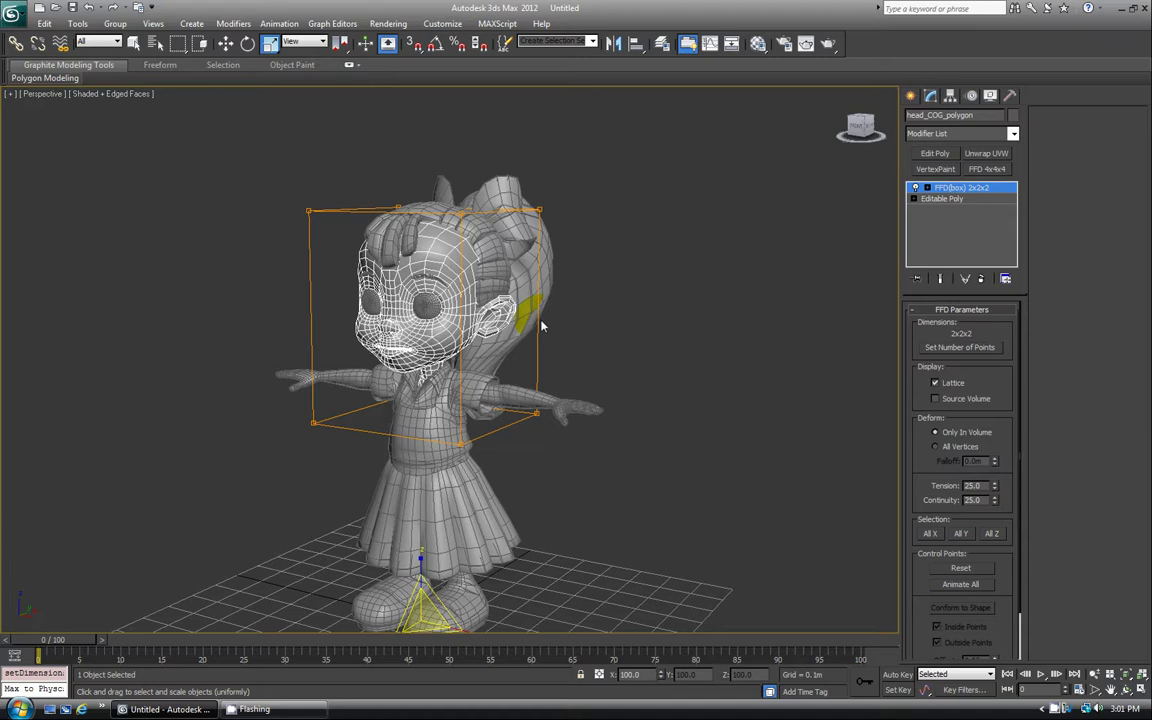
Raise the FFD(box) lattice's length to 3 points and view the added division from the side.
click(966, 347)
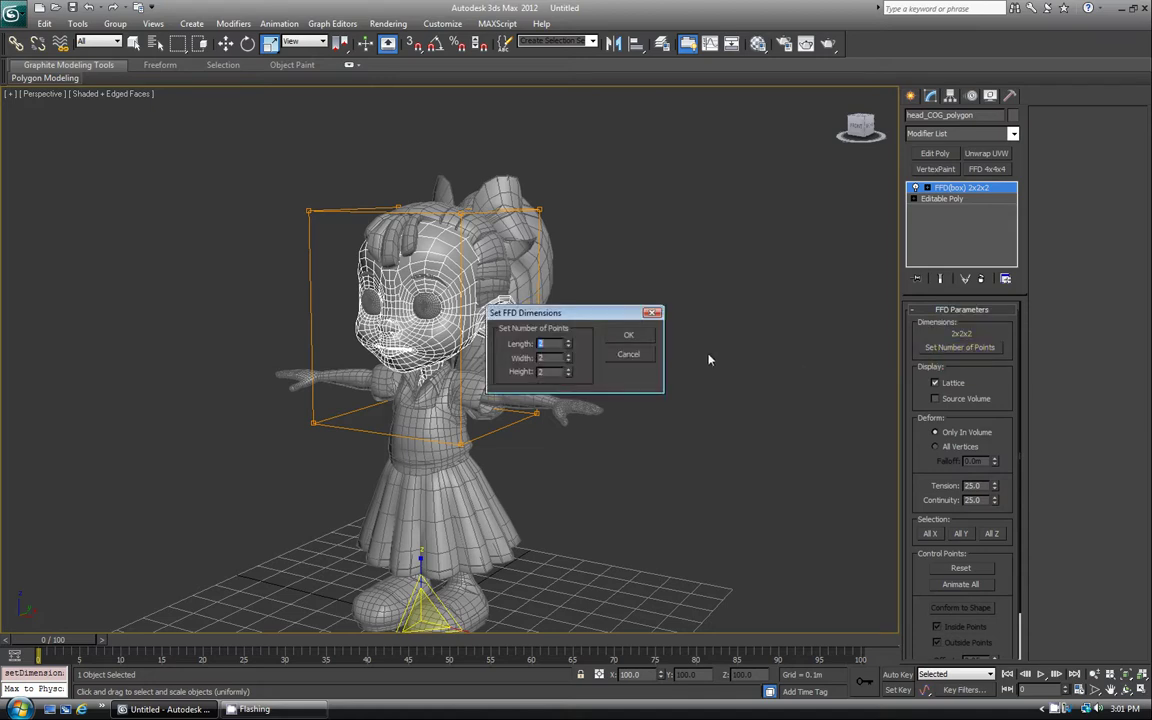
click(632, 340)
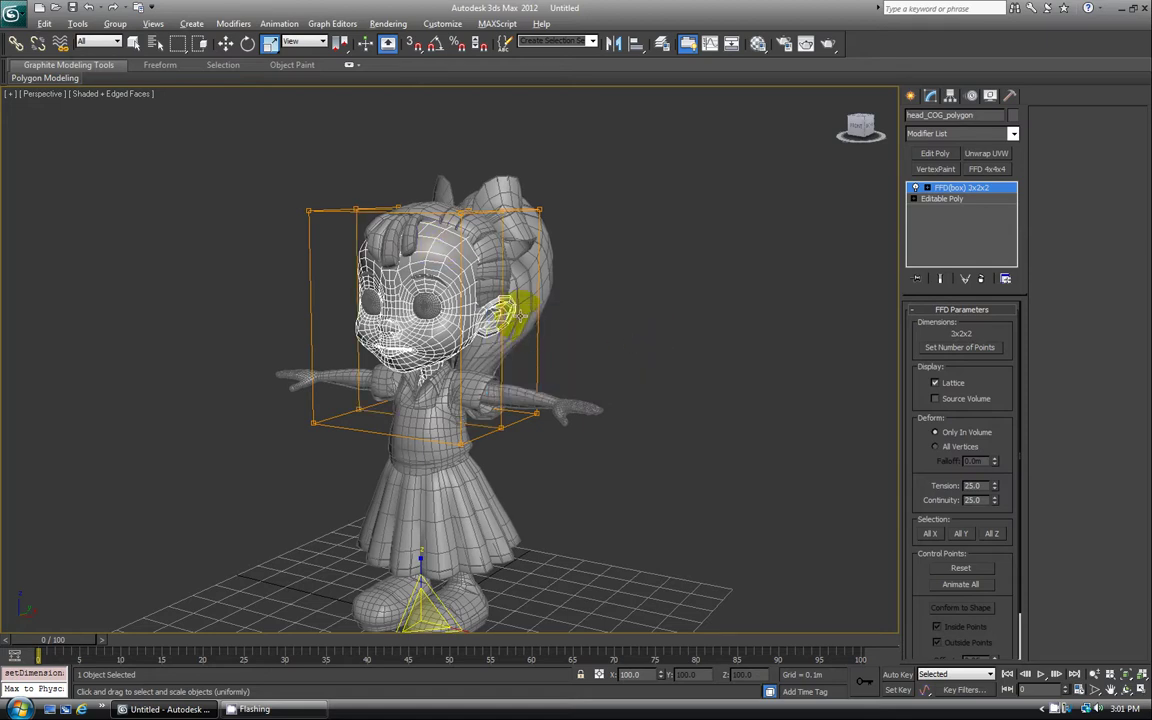
alt+middle_drag(520, 316, 458, 273)
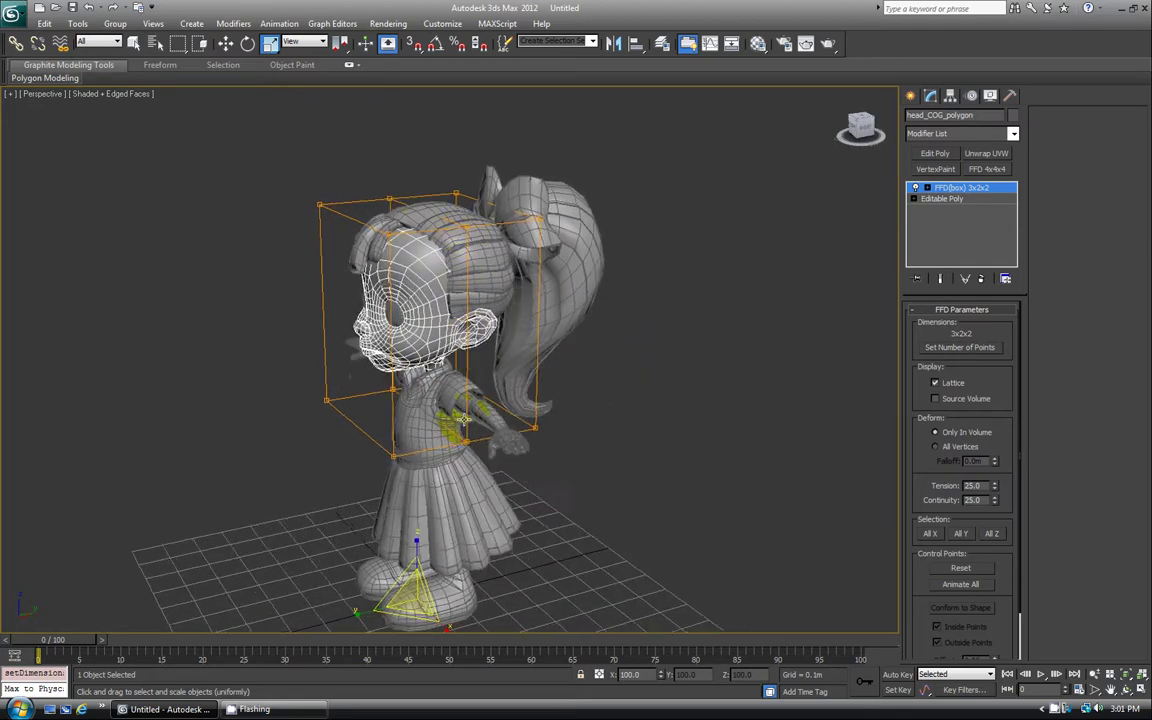
alt+middle_drag(464, 419, 480, 411)
Raise the FFD(box) lattice's width to 4 points and view it from the front.
click(955, 347)
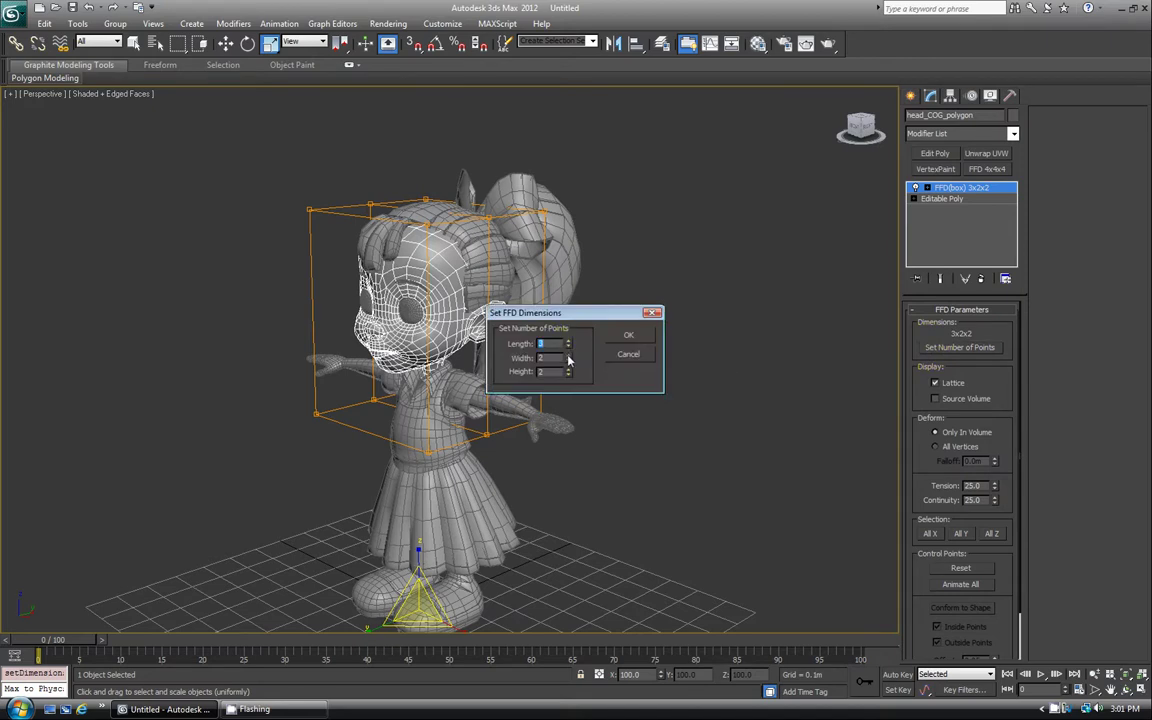
click(628, 335)
alt+middle_drag(360, 247, 397, 208)
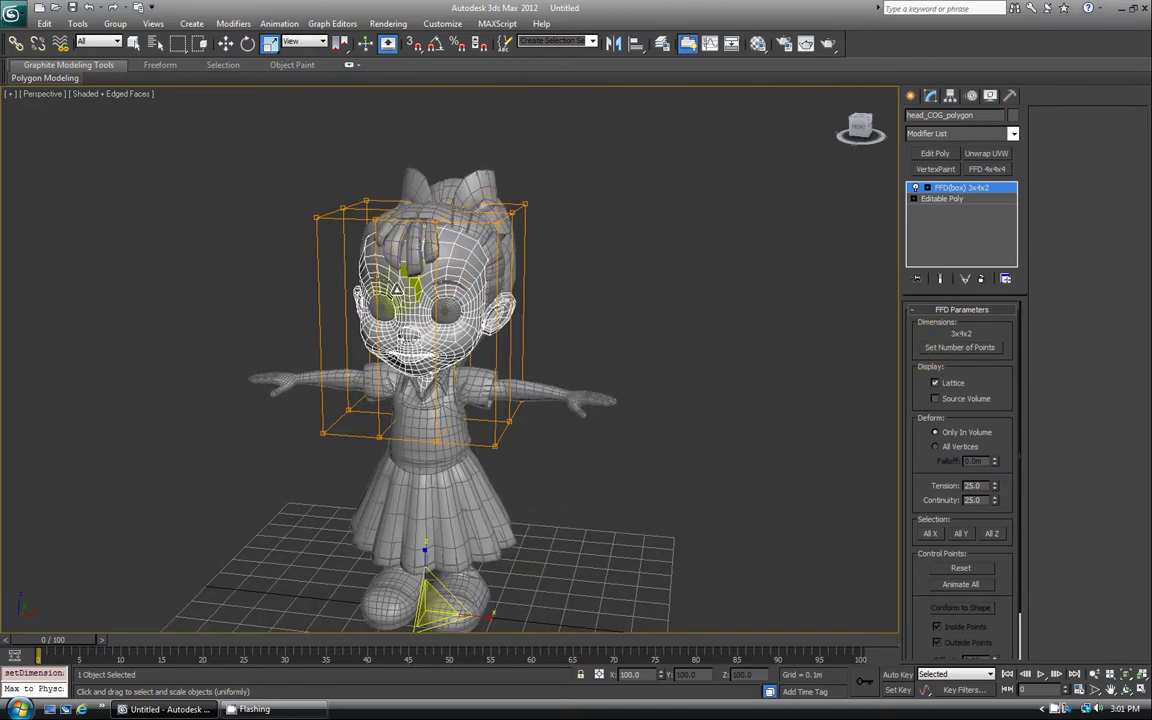
Raise the FFD(box) lattice's height to 6 points for a 3x4x6 lattice.
click(947, 346)
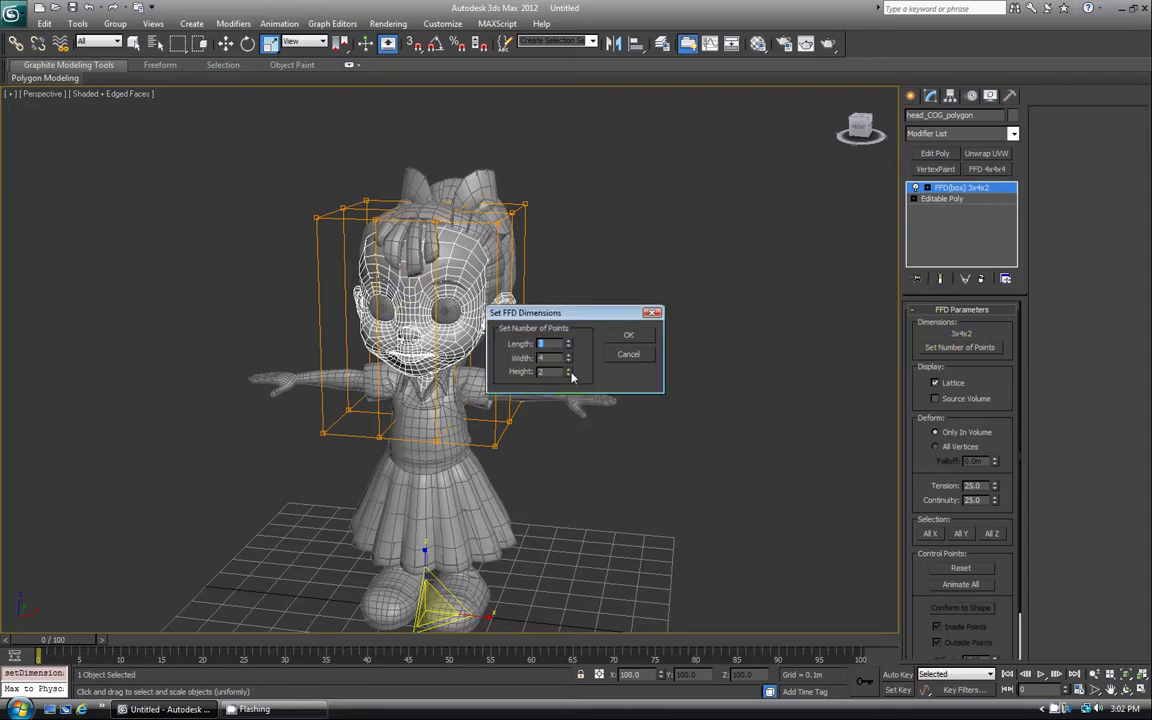
click(569, 369)
click(569, 369)
click(569, 369)
click(627, 339)
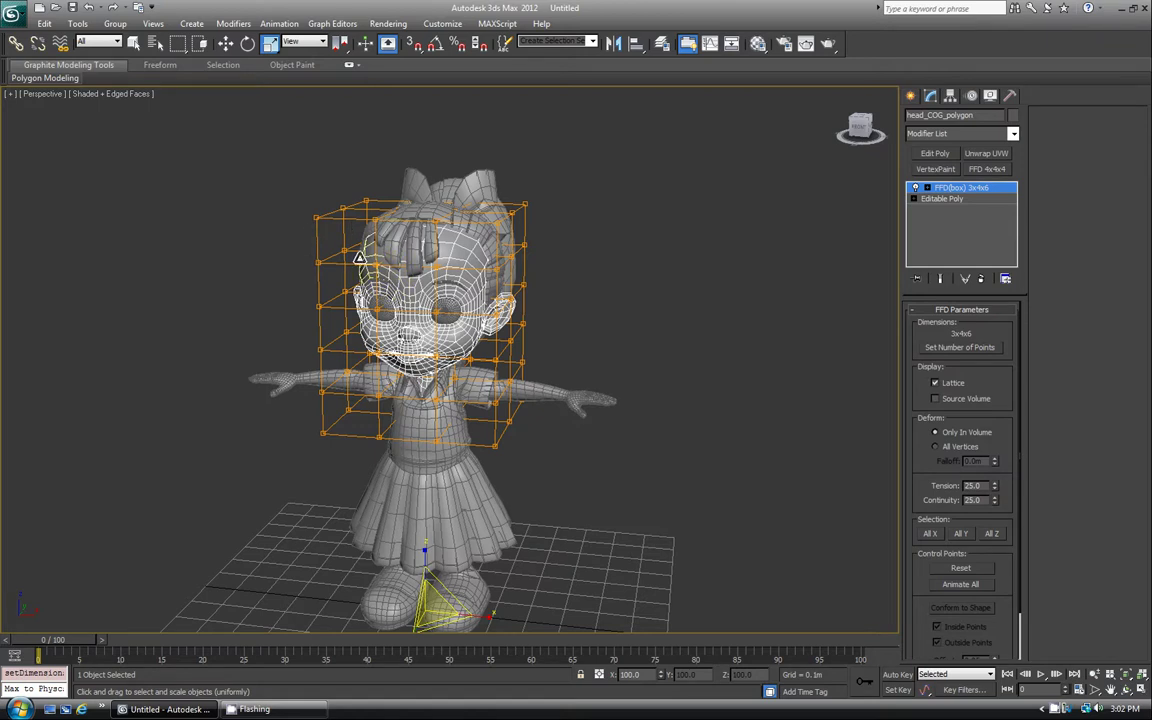
mouse_move(477, 432)
alt+middle_down()
mouse_move(366, 419)
mouse_move(480, 420)
mouse_move(469, 422)
alt+middle_up()
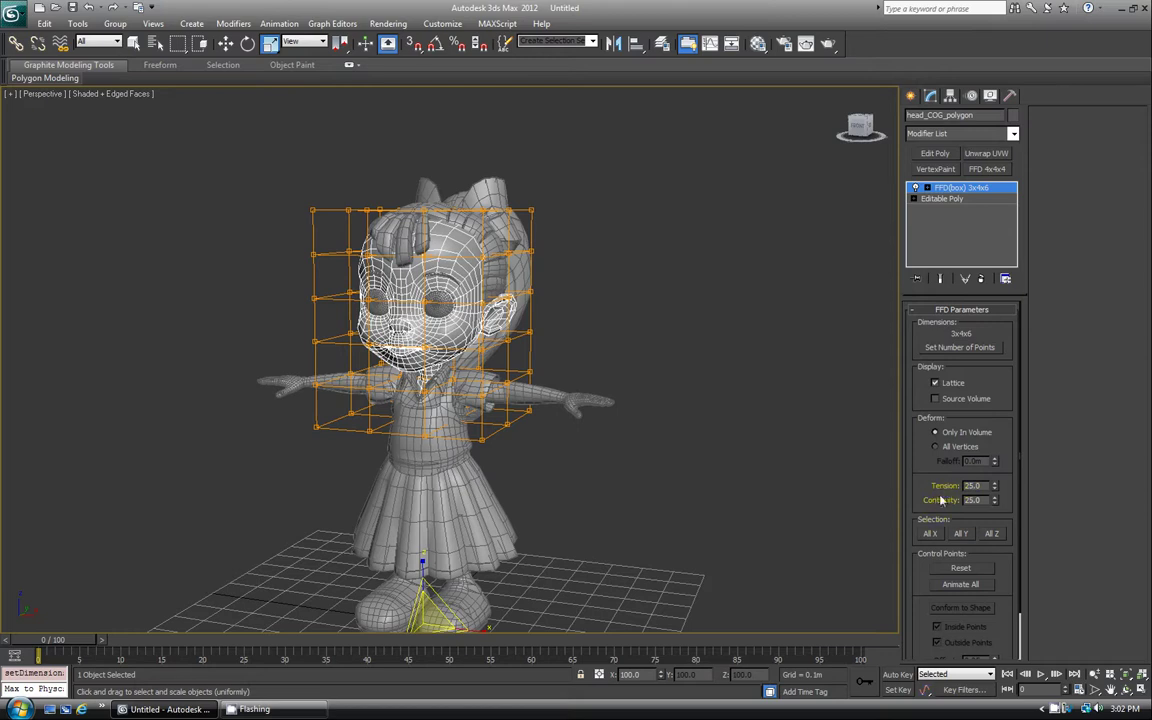
middle_drag(734, 444, 767, 434)
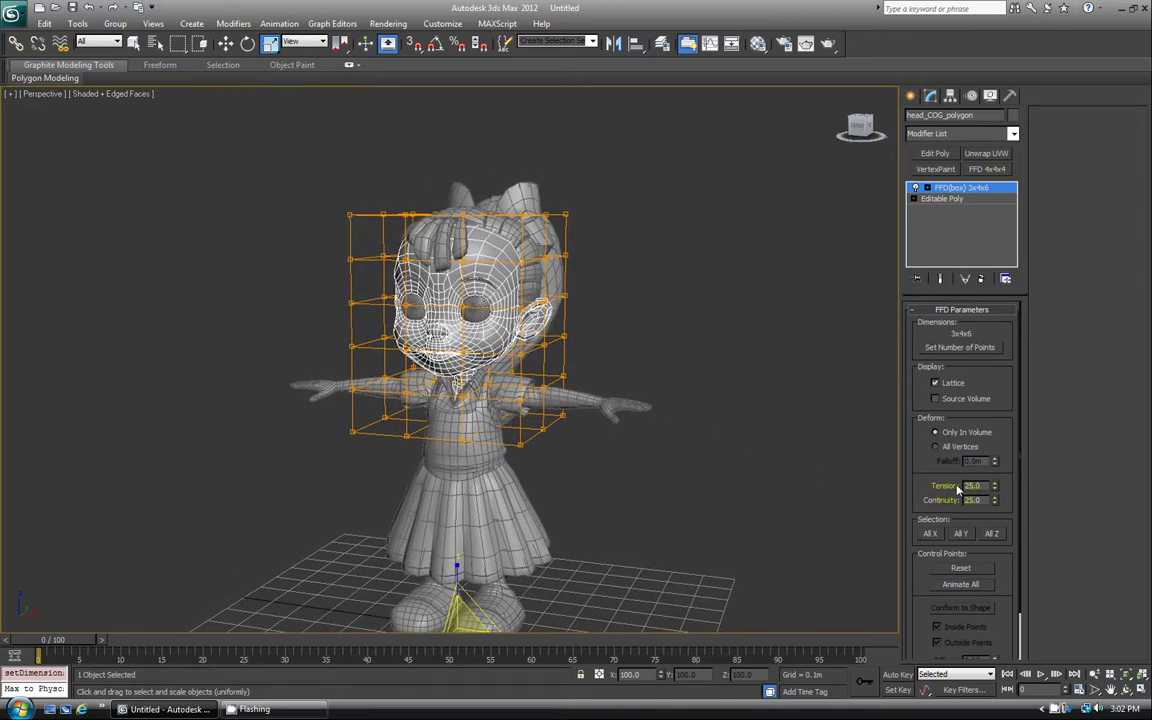
alt+middle_drag(488, 218, 520, 218)
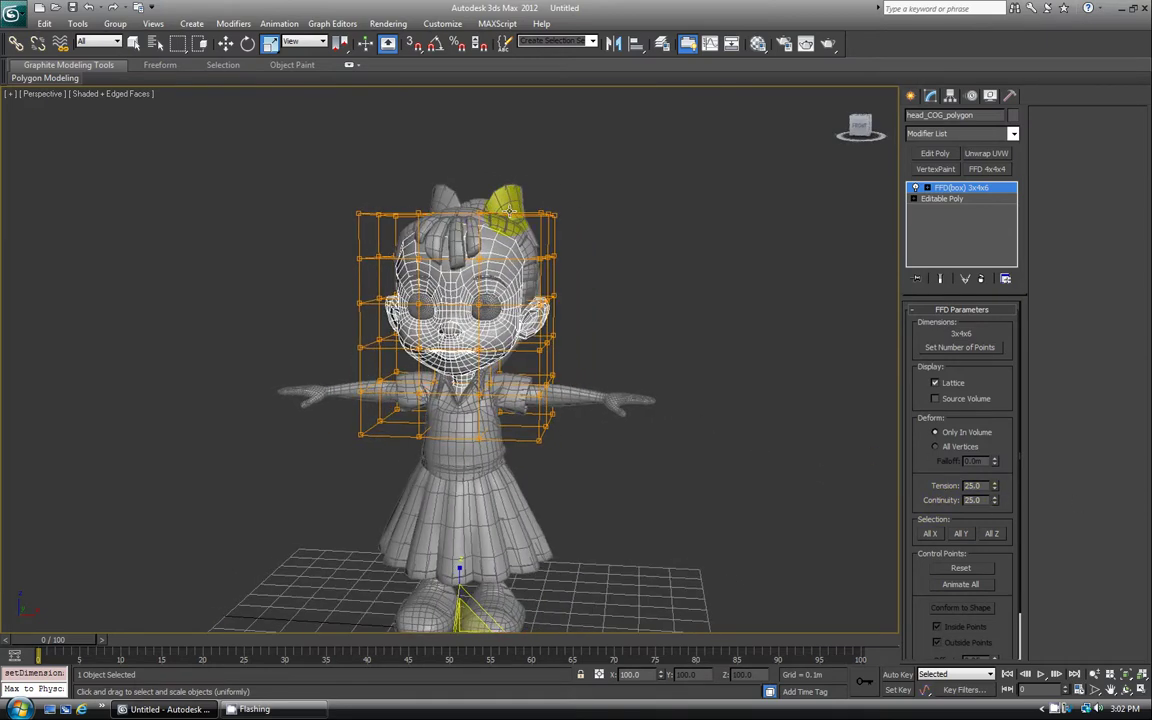
drag(339, 184, 533, 211)
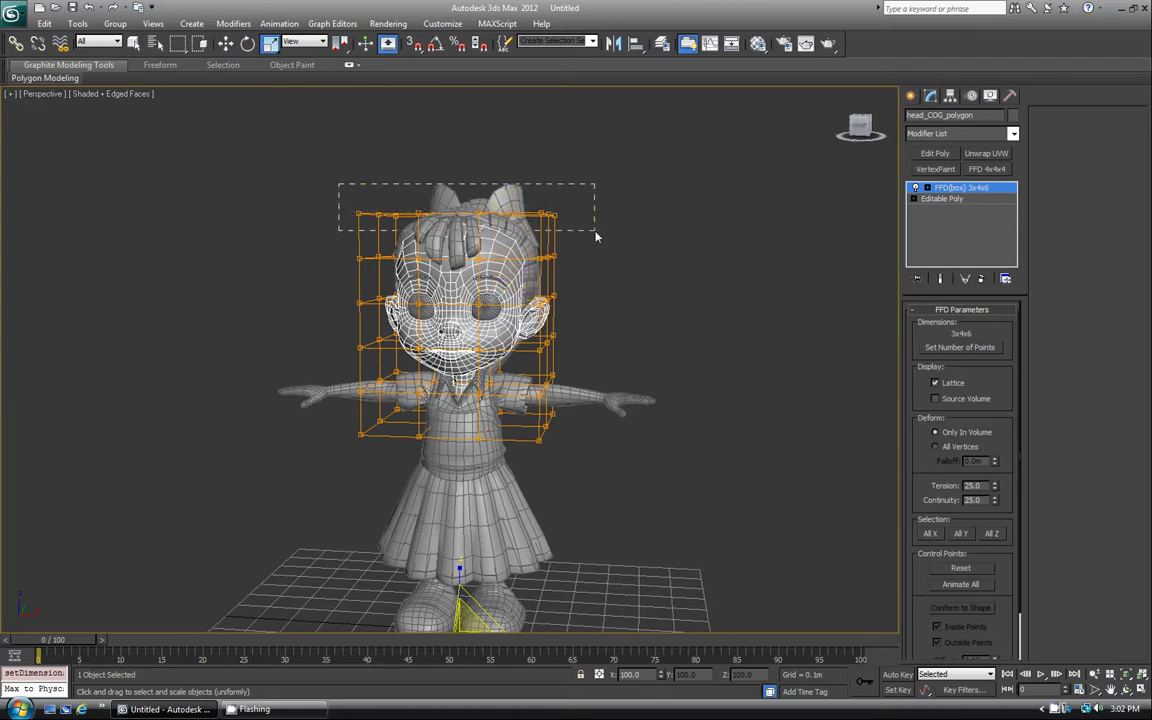
drag(595, 236, 597, 238)
click(430, 265)
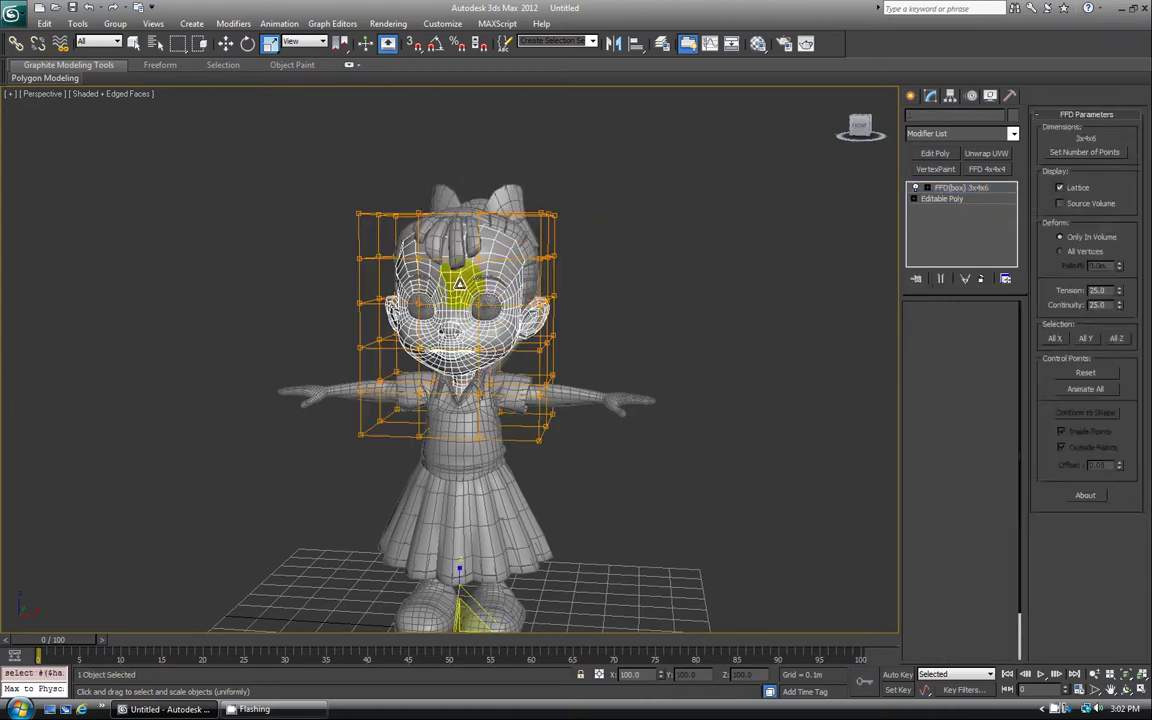
At the FFD(box)'s Control Points level, scale the lattice's top row outward, and scale its top two rows together outward.
click(927, 188)
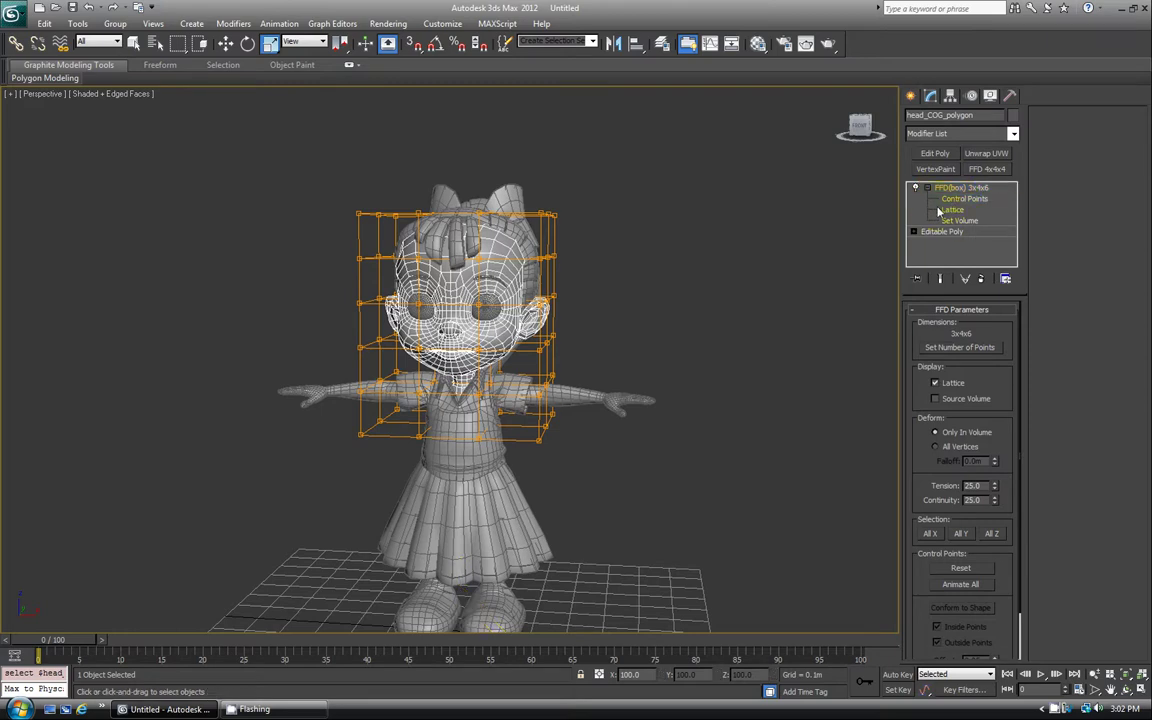
click(963, 198)
drag(309, 180, 604, 231)
drag(484, 191, 488, 151)
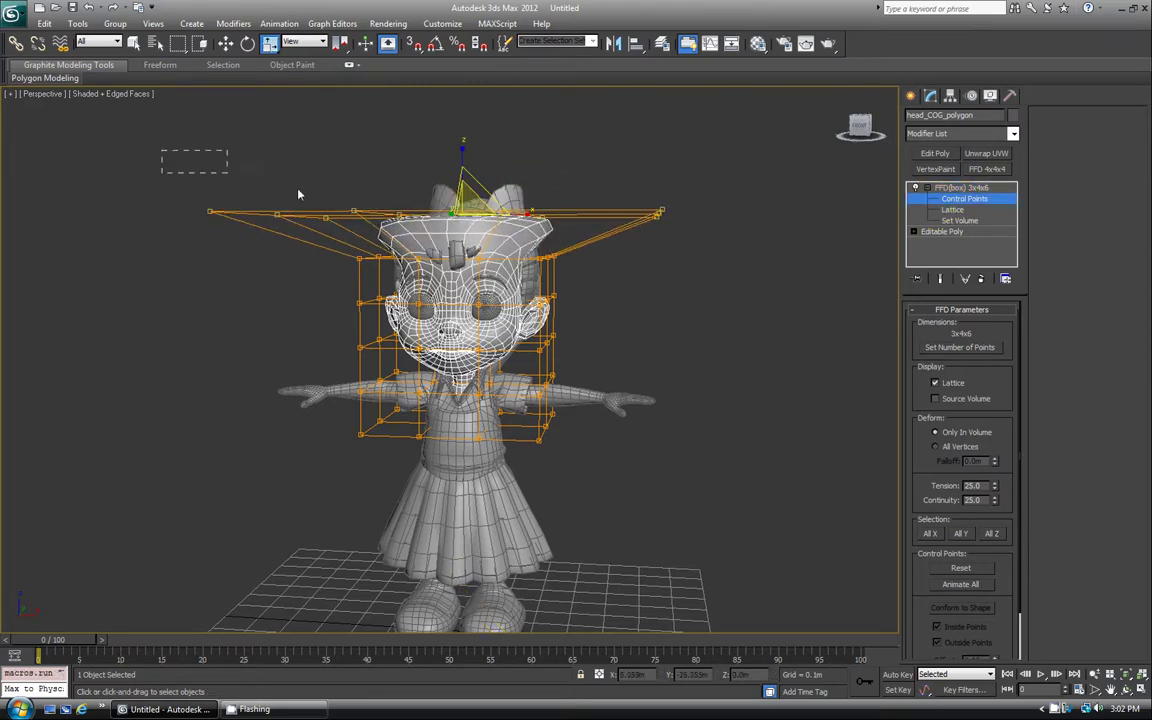
drag(671, 275, 671, 275)
drag(488, 220, 478, 210)
Set the FFD(box) Tension to 0, inspect the head's deformation, and restore the Tension to 25.
mouse_move(995, 487)
mouse_down()
mouse_move(979, 533)
mouse_move(973, 441)
mouse_move(995, 488)
mouse_up()
right_click(995, 488)
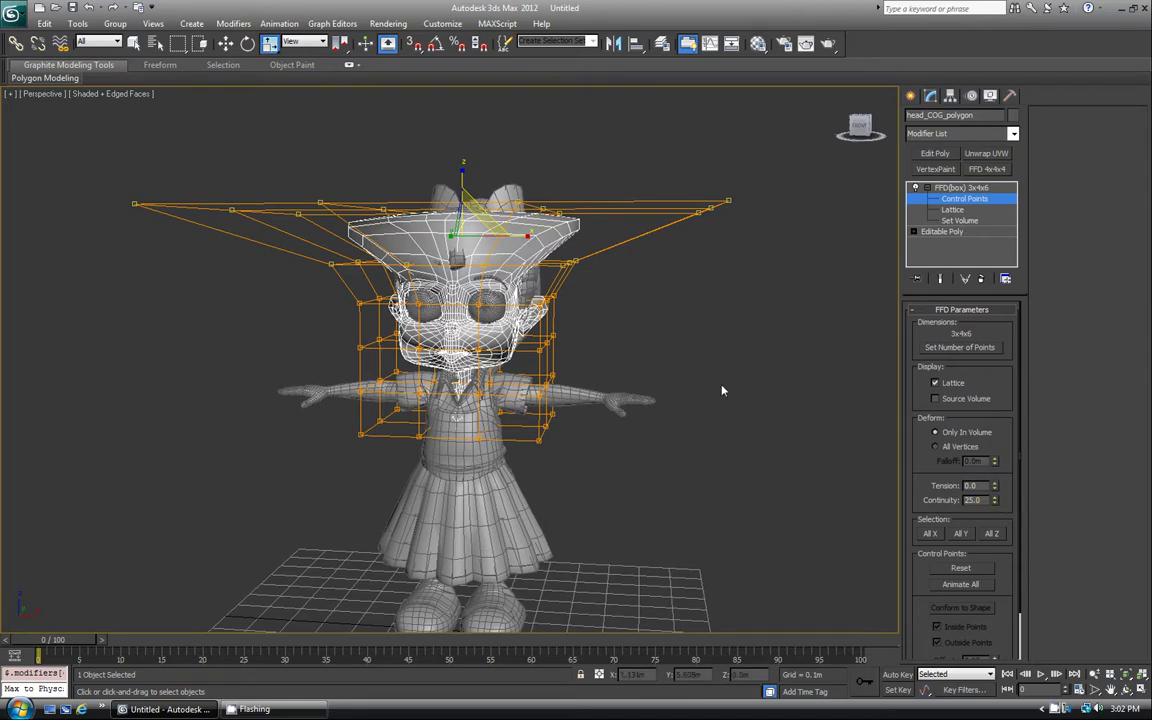
scroll(612, 362, up, 4)
mouse_move(609, 360)
alt+middle_down()
mouse_move(501, 364)
mouse_move(596, 370)
alt+middle_up()
scroll(596, 370, down, 4)
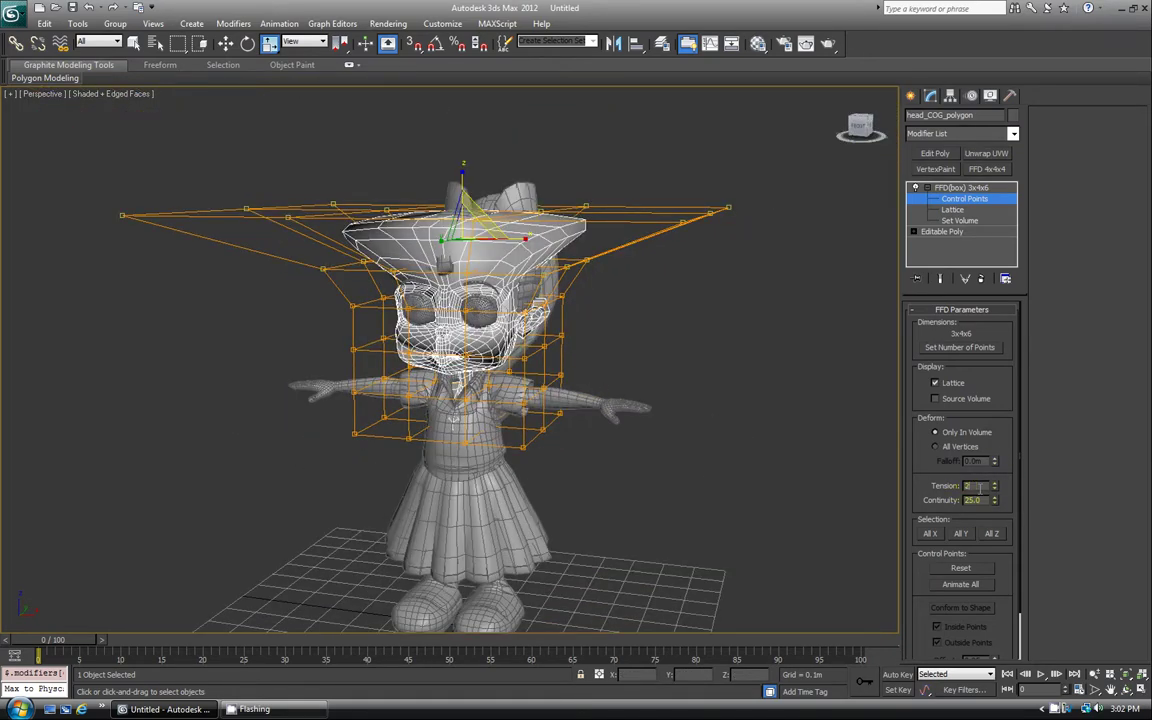
Try a Continuity of 0 on the FFD(box) deformation and restore it to 25.
drag(994, 500, 985, 50)
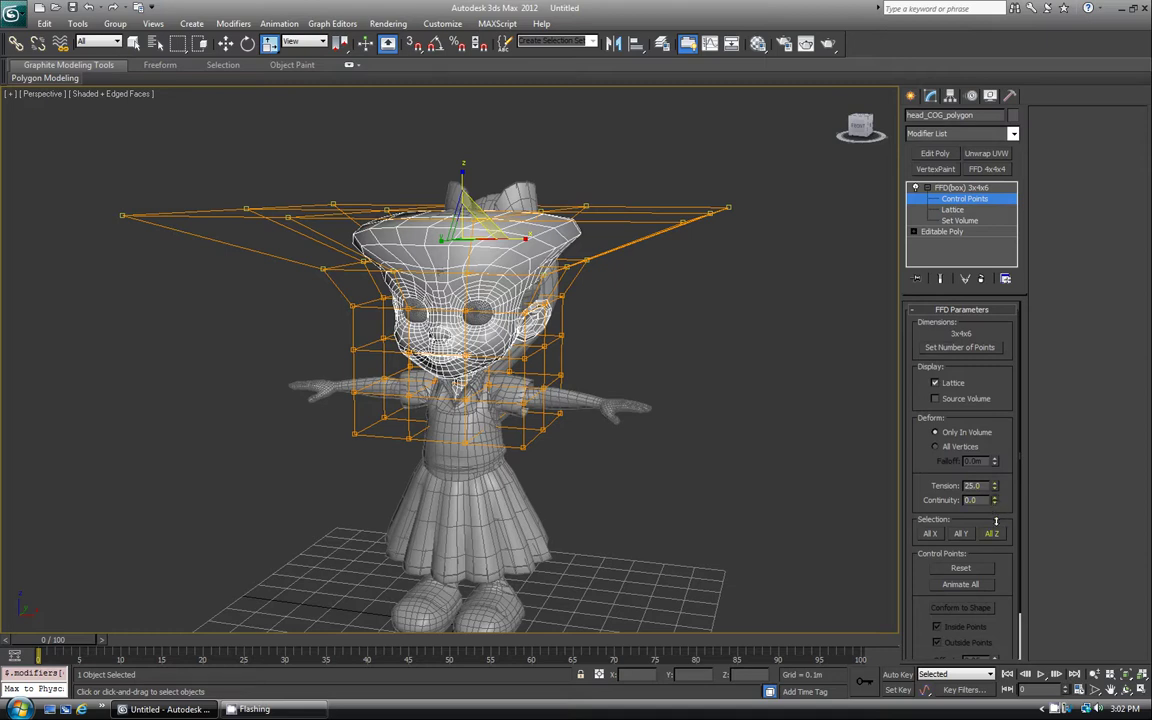
mouse_move(994, 500)
mouse_down()
mouse_move(990, 470)
mouse_move(970, 480)
mouse_move(884, 450)
mouse_up()
text(25)
key(Return)
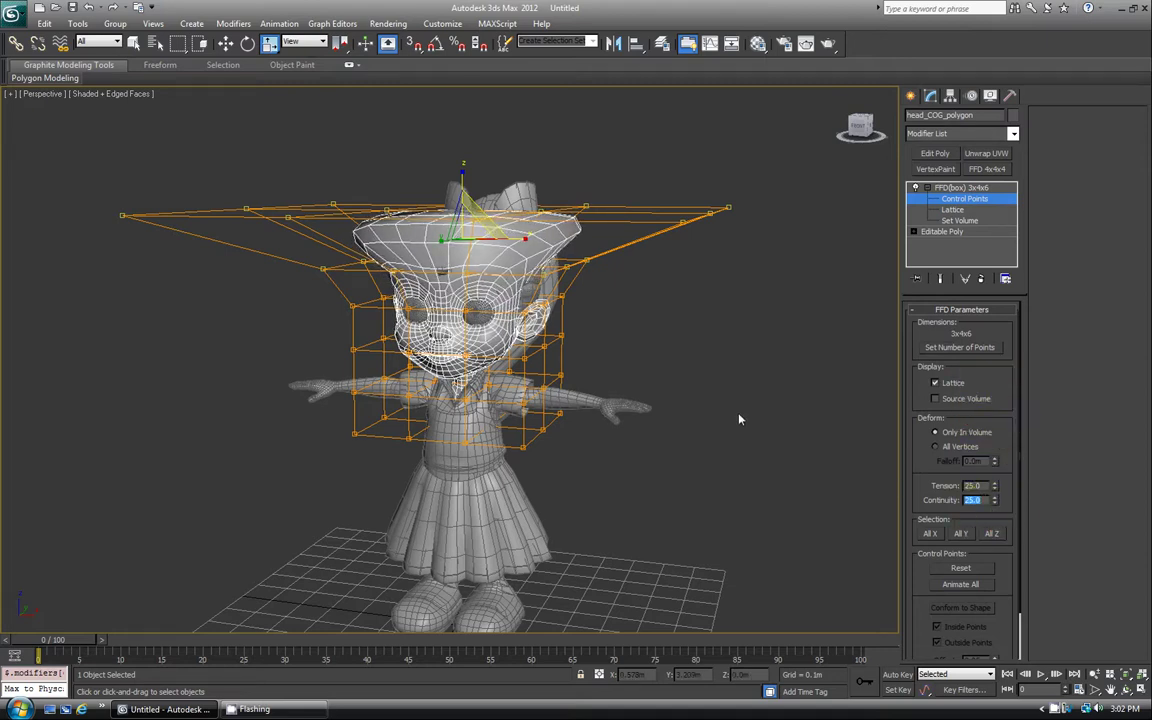
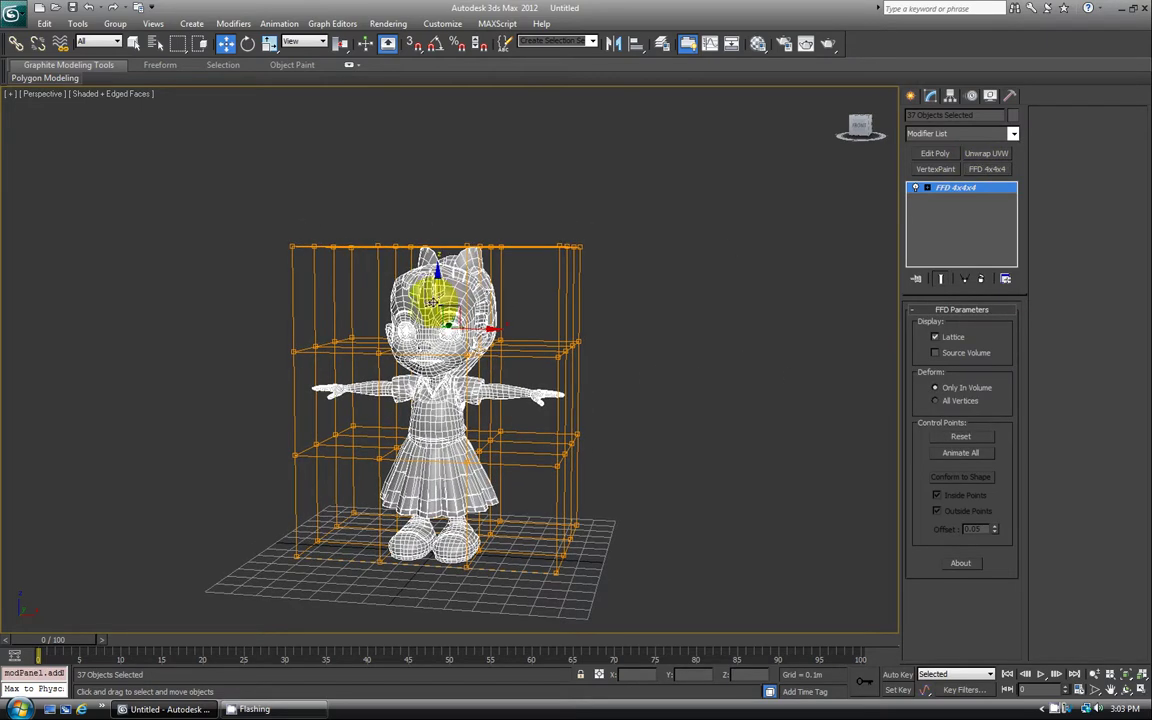
At the Lattice level of the whole character's FFD 4x4x4, move the lattice up above the head.
click(927, 188)
click(952, 209)
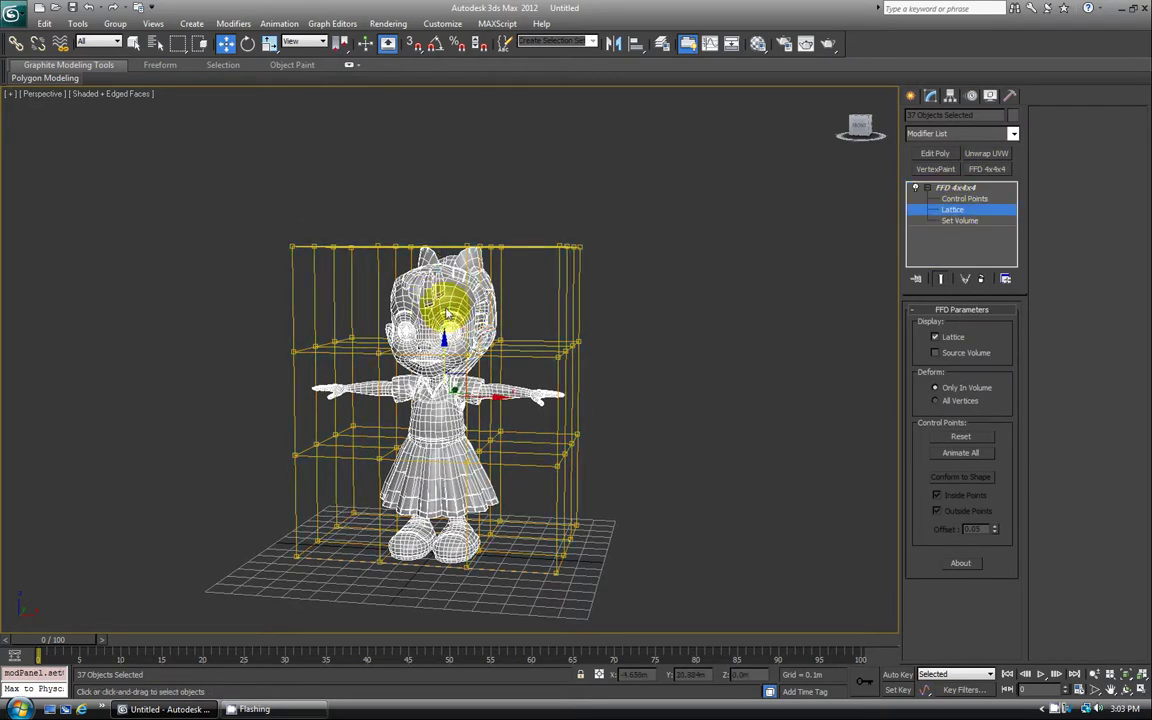
drag(435, 290, 468, 136)
mouse_move(516, 185)
middle_down()
mouse_move(507, 221)
mouse_move(508, 194)
middle_up()
scroll(507, 221, down, 2)
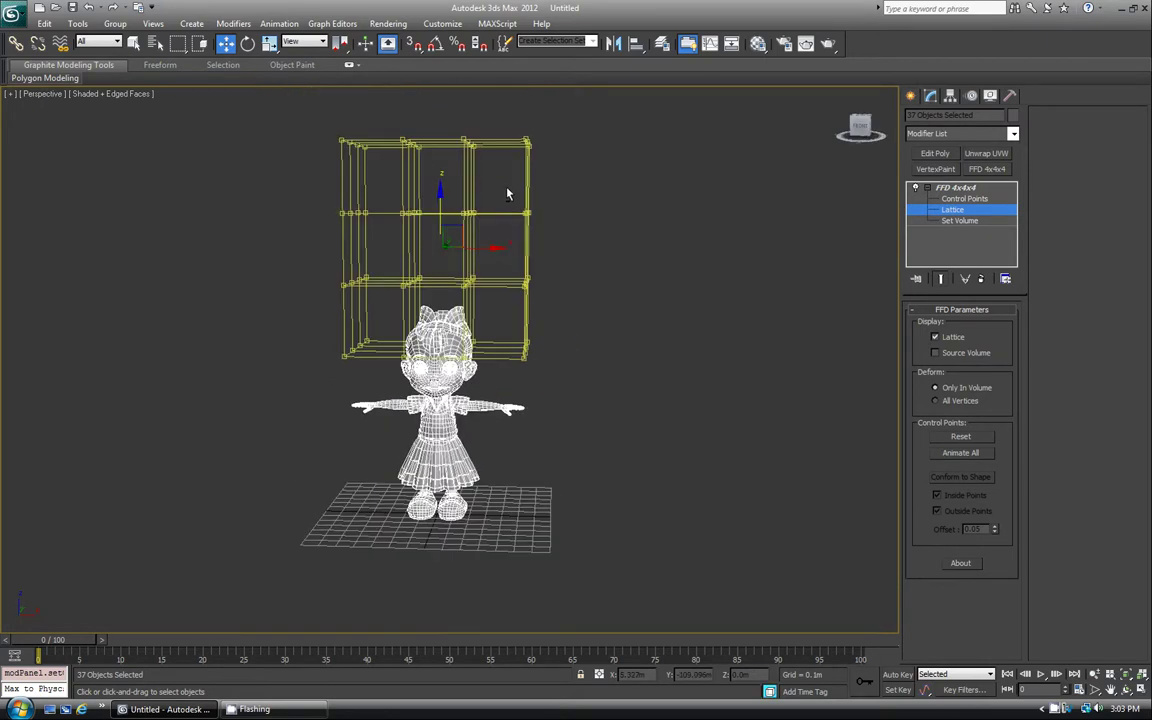
At the Control Points level, scale the lattice's two middle rows of points inward to narrow its waist.
click(963, 198)
drag(584, 248, 578, 249)
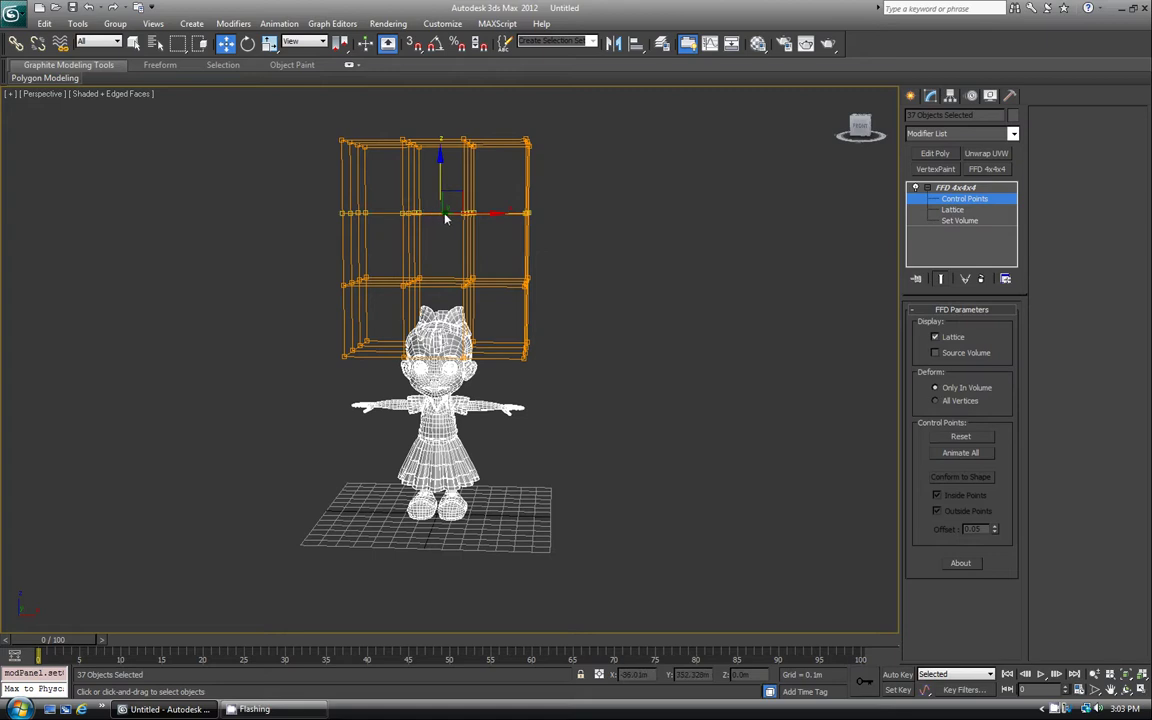
key(r)
drag(452, 198, 388, 251)
drag(548, 306, 545, 300)
drag(442, 273, 401, 311)
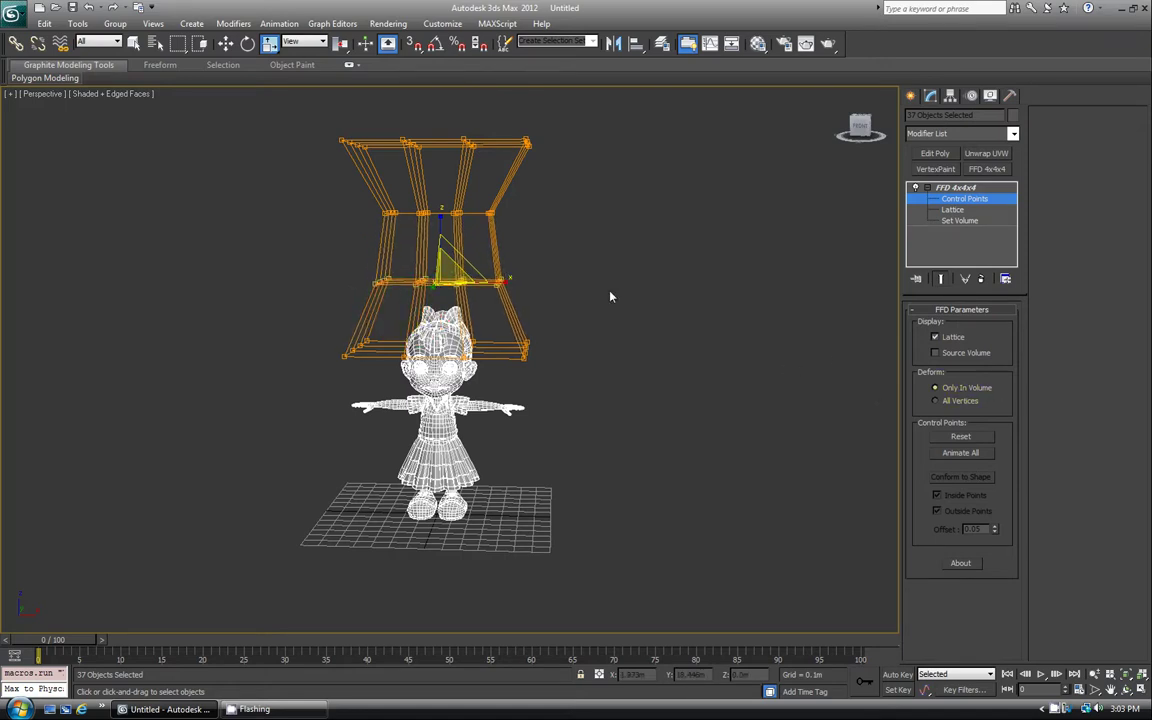
alt+middle_drag(448, 352, 490, 330)
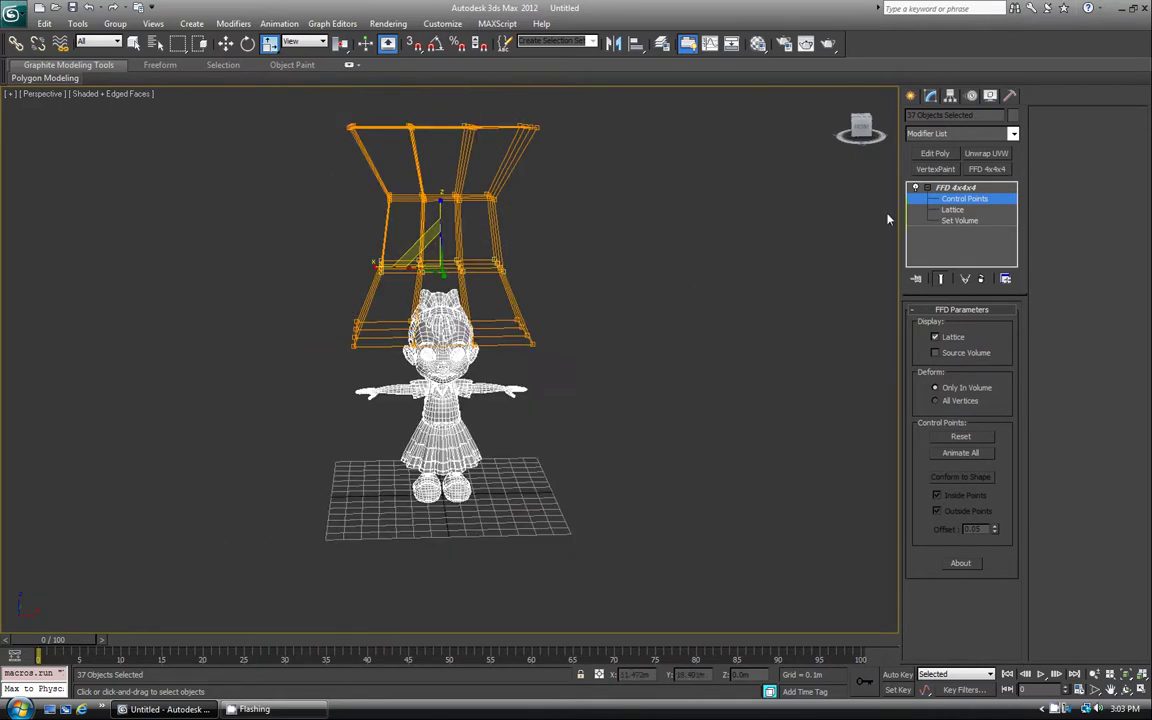
At the Lattice level, move the narrowed lattice down over the character.
click(942, 189)
click(951, 212)
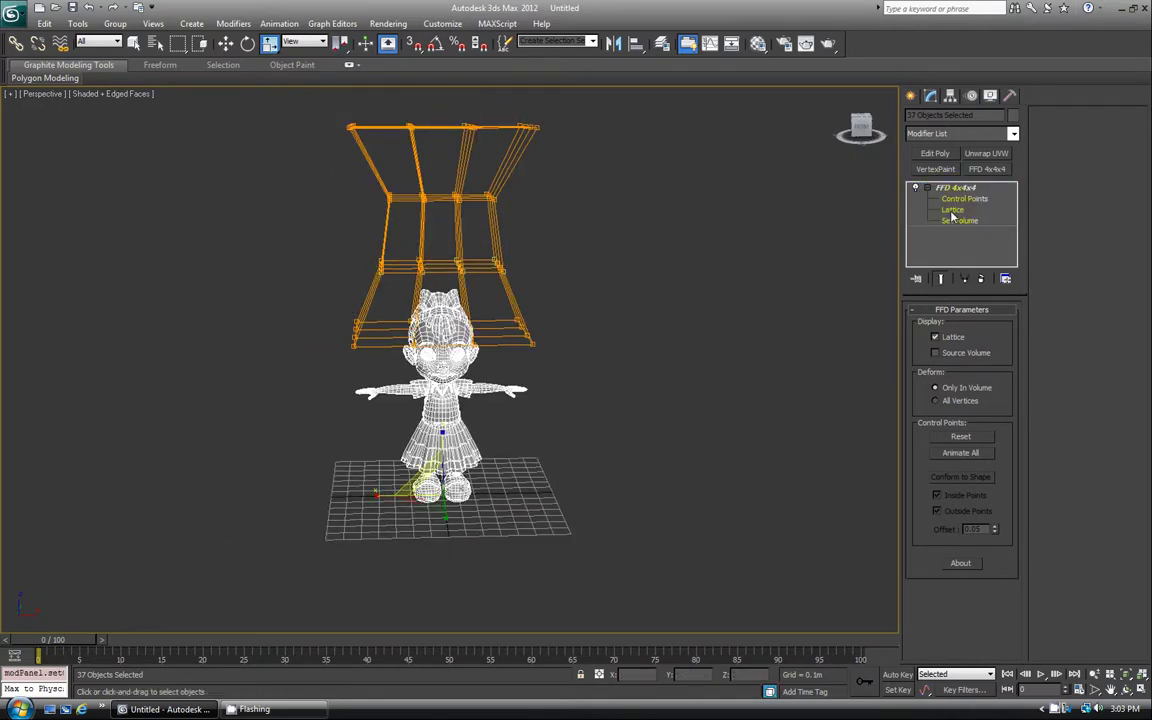
alt+middle_drag(486, 347, 461, 346)
key(w)
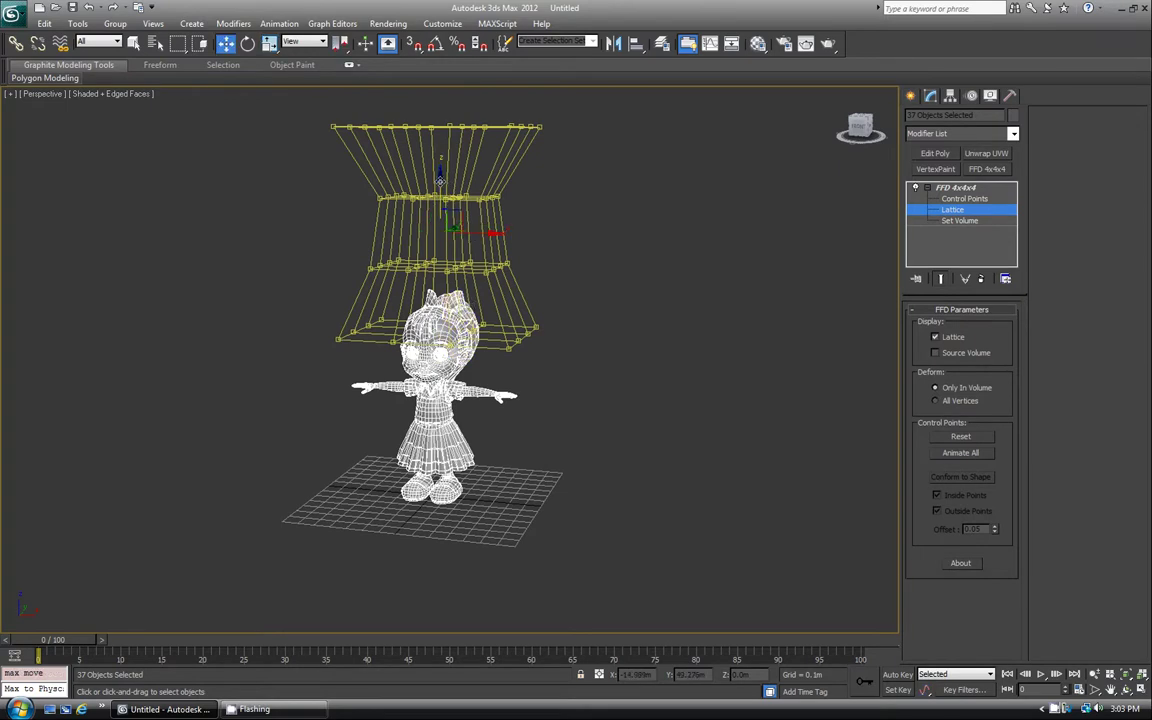
drag(438, 215, 442, 302)
Turn off the edged faces display and move the lattice back up through the character.
scroll(462, 318, up, 3)
middle_drag(467, 323, 478, 244)
scroll(469, 252, up, 3)
scroll(475, 262, down, 2)
key(F4)
scroll(486, 282, down, 1)
drag(447, 163, 478, 70)
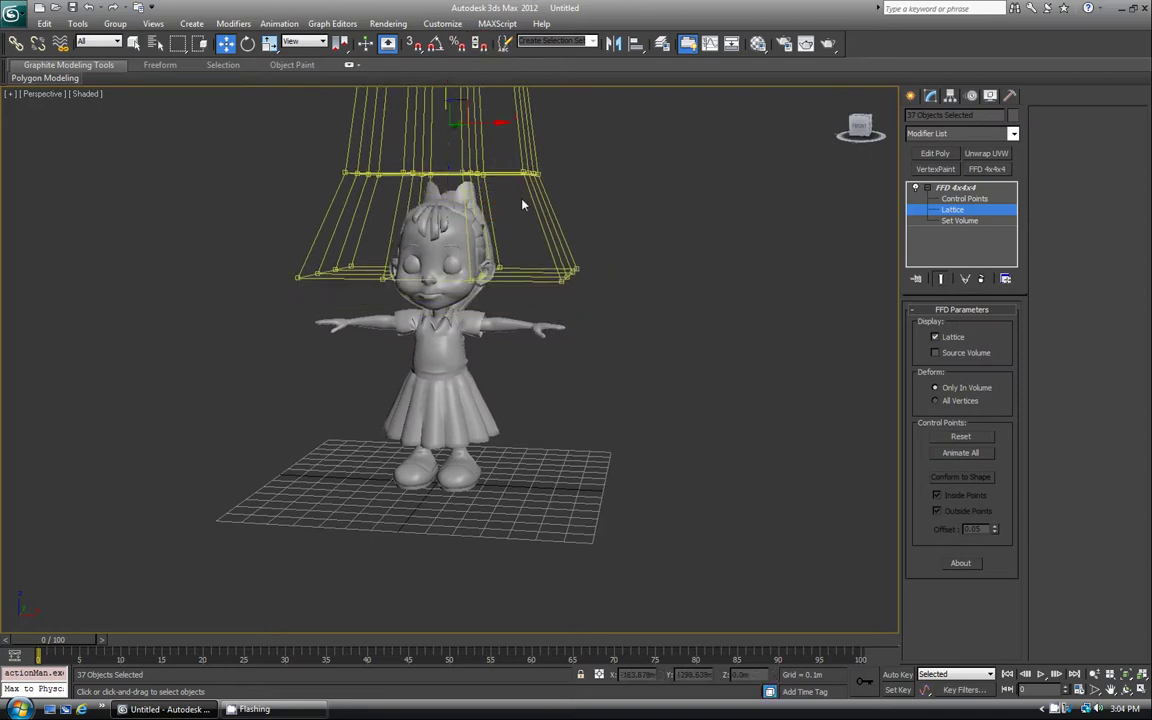
Move the narrowed FFD 4x4x4 lattice further up so that it sits fully above the character's head.
middle_drag(588, 264, 566, 341)
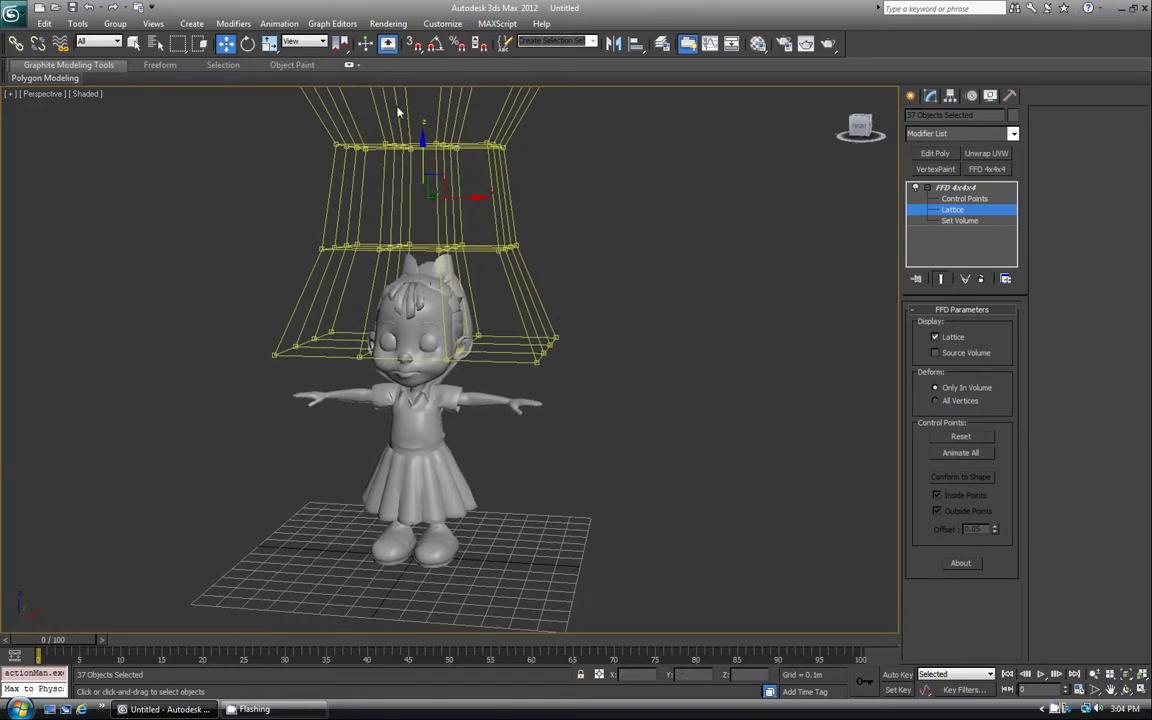
drag(422, 135, 432, 57)
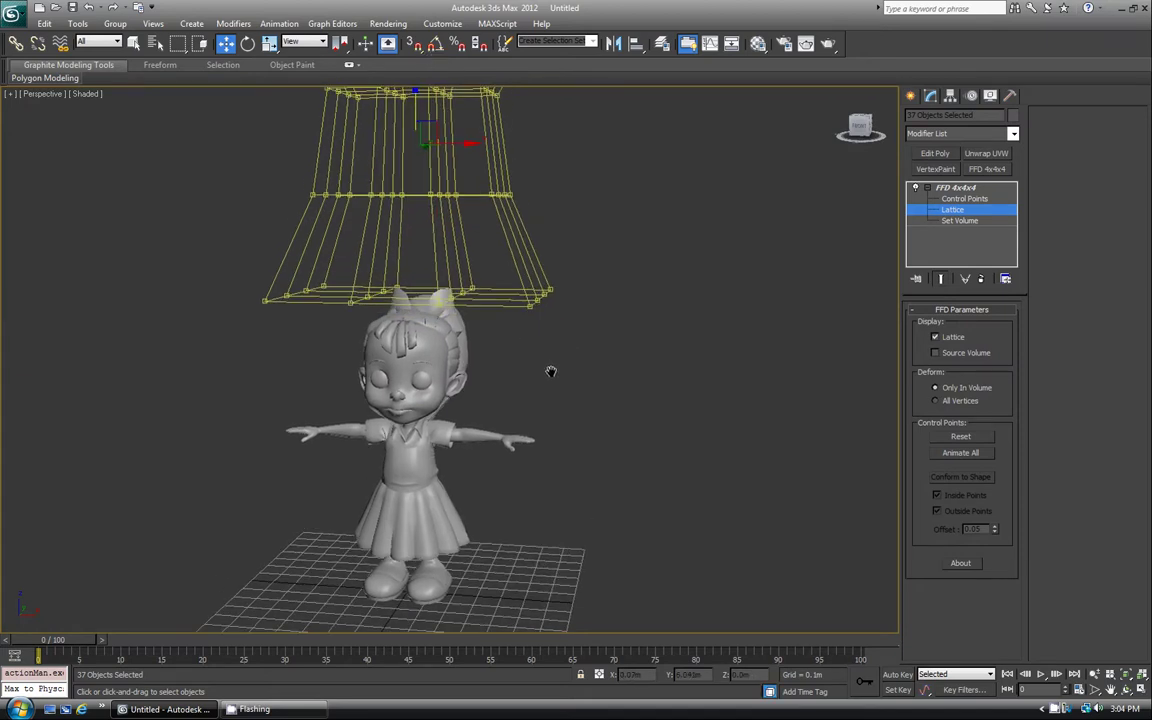
scroll(548, 373, down, 3)
mouse_move(425, 152)
mouse_down()
mouse_move(425, 130)
mouse_move(413, 263)
mouse_move(420, 130)
mouse_move(420, 150)
mouse_up()
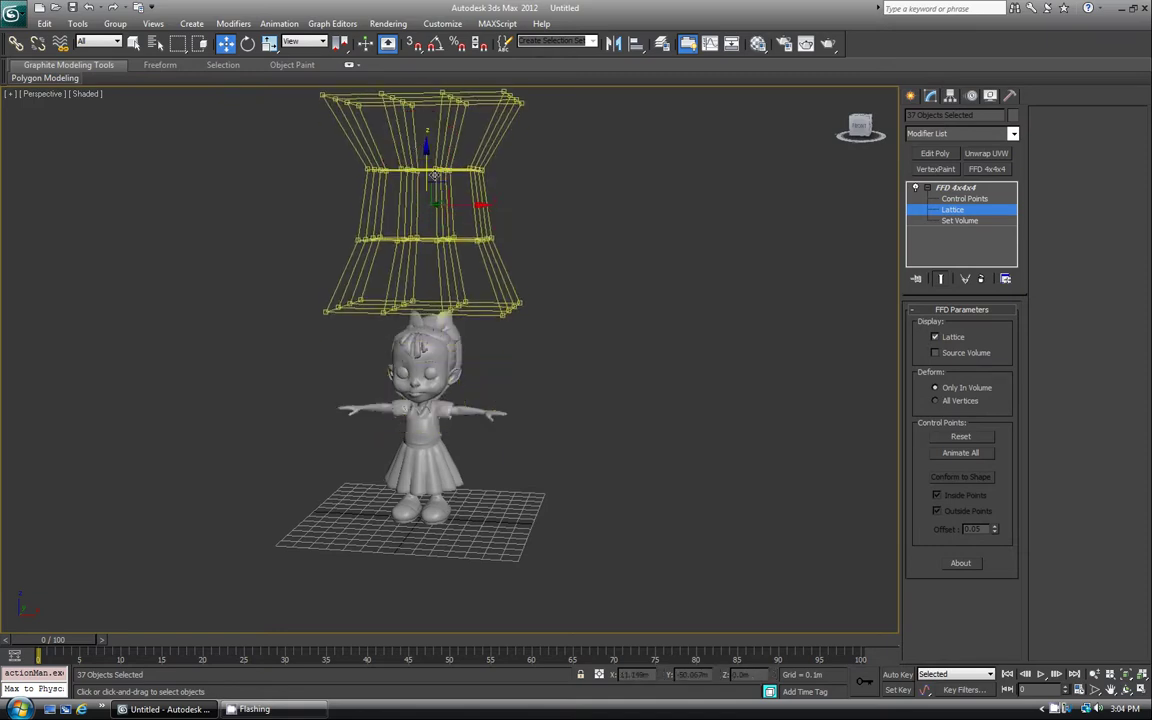
Try to animate the lattice with Set Key, keying frame 0 and moving the lattice below the character's feet at frame 24.
click(897, 676)
click(427, 152)
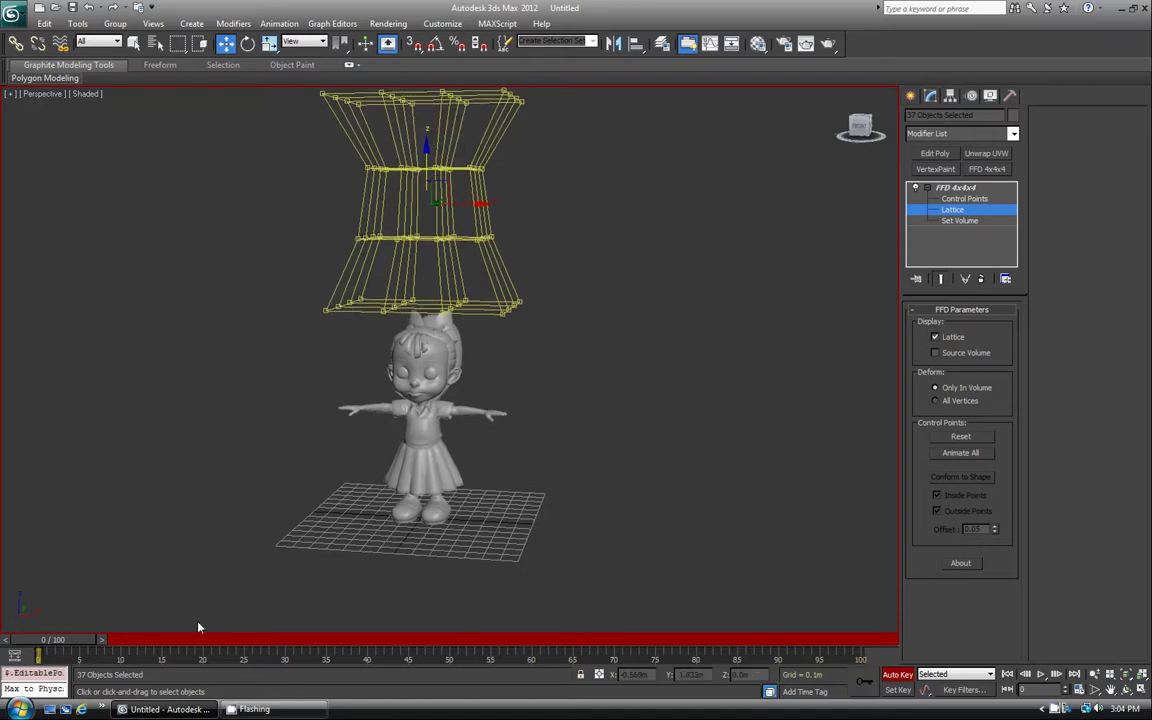
click(897, 690)
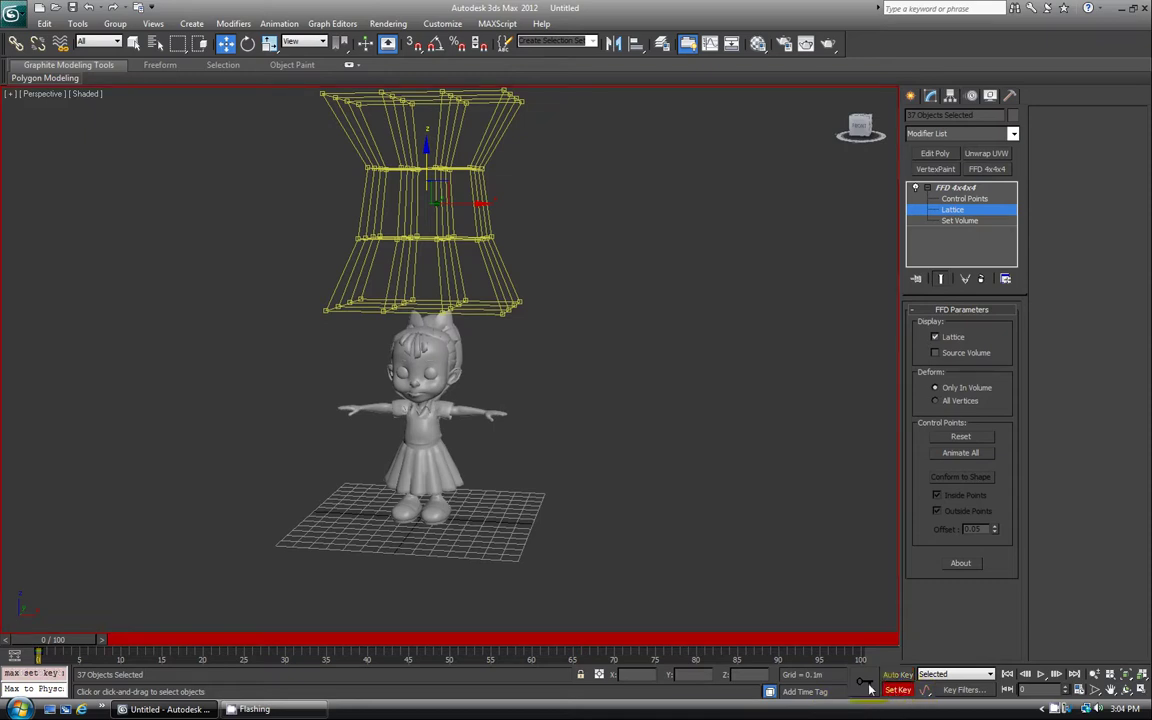
drag(62, 634, 243, 654)
drag(411, 275, 404, 576)
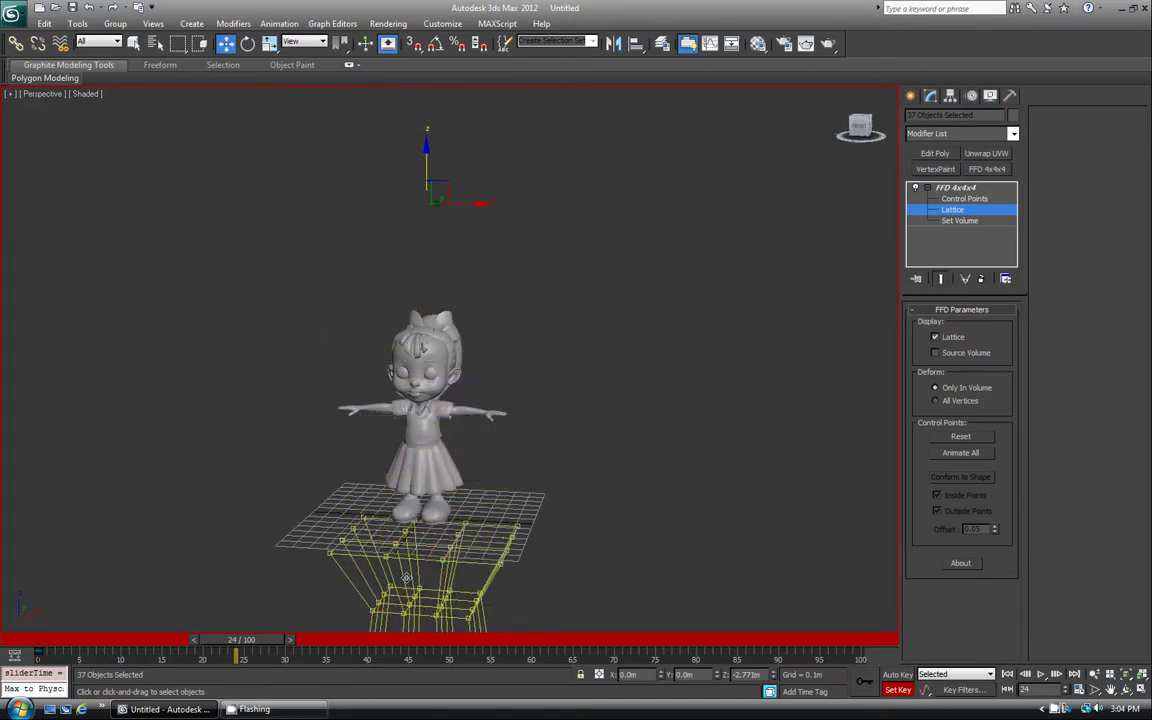
drag(243, 640, 221, 645)
drag(90, 634, 15, 620)
Animate the lattice with Auto Key, moving it down through the character at frame 24, and return to frame 0 with recording off.
click(899, 677)
drag(69, 635, 242, 640)
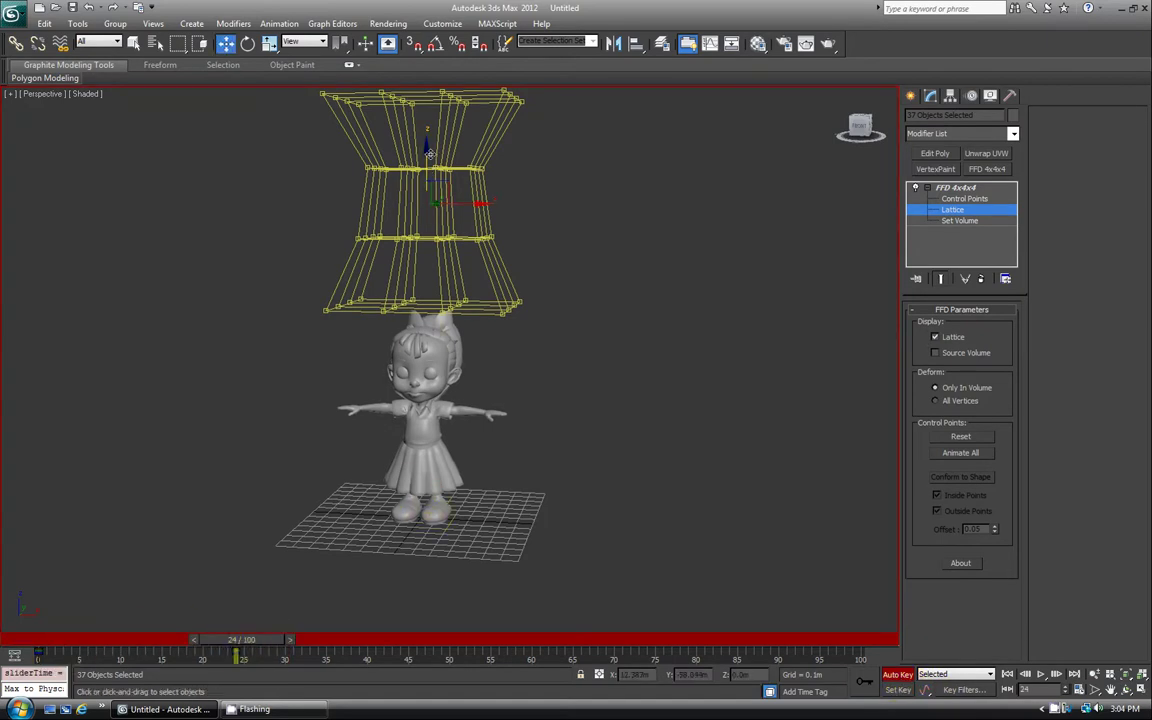
drag(400, 451, 405, 542)
drag(250, 645, 40, 608)
click(888, 678)
Collapse the whole modifier stack of the selected character parts, including the FFD 4x4x4, and clear the selection.
middle_drag(568, 398, 764, 242)
scroll(563, 369, up, 4)
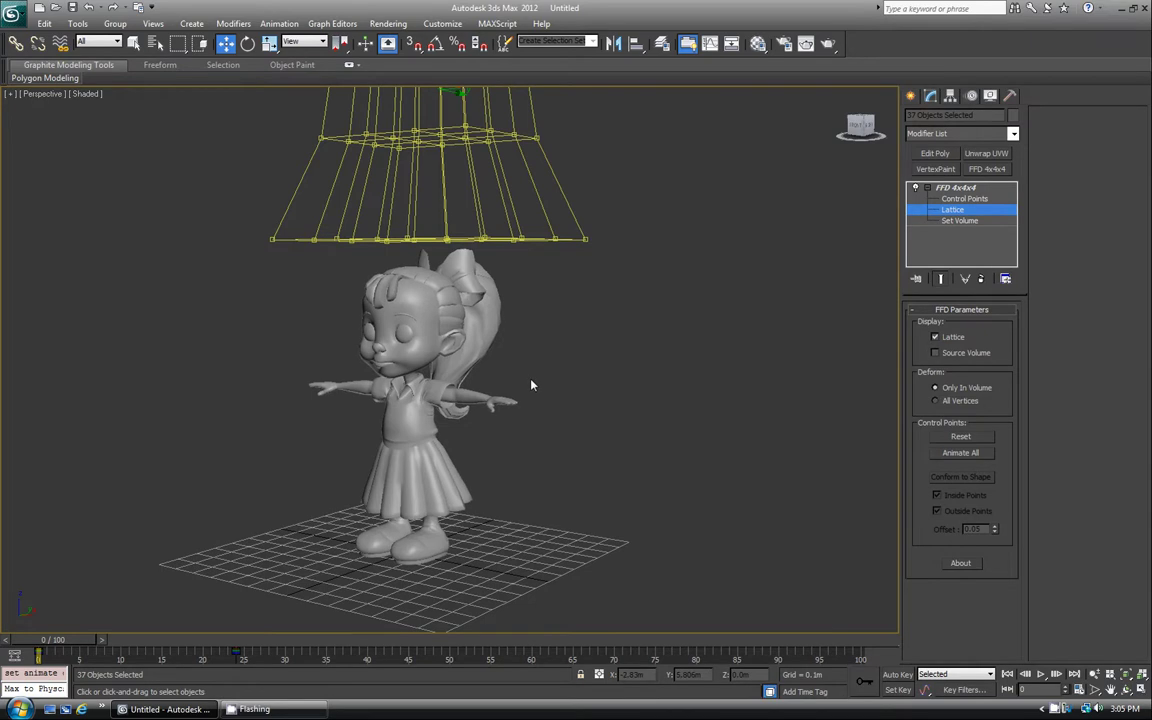
middle_drag(531, 385, 541, 368)
right_click(967, 189)
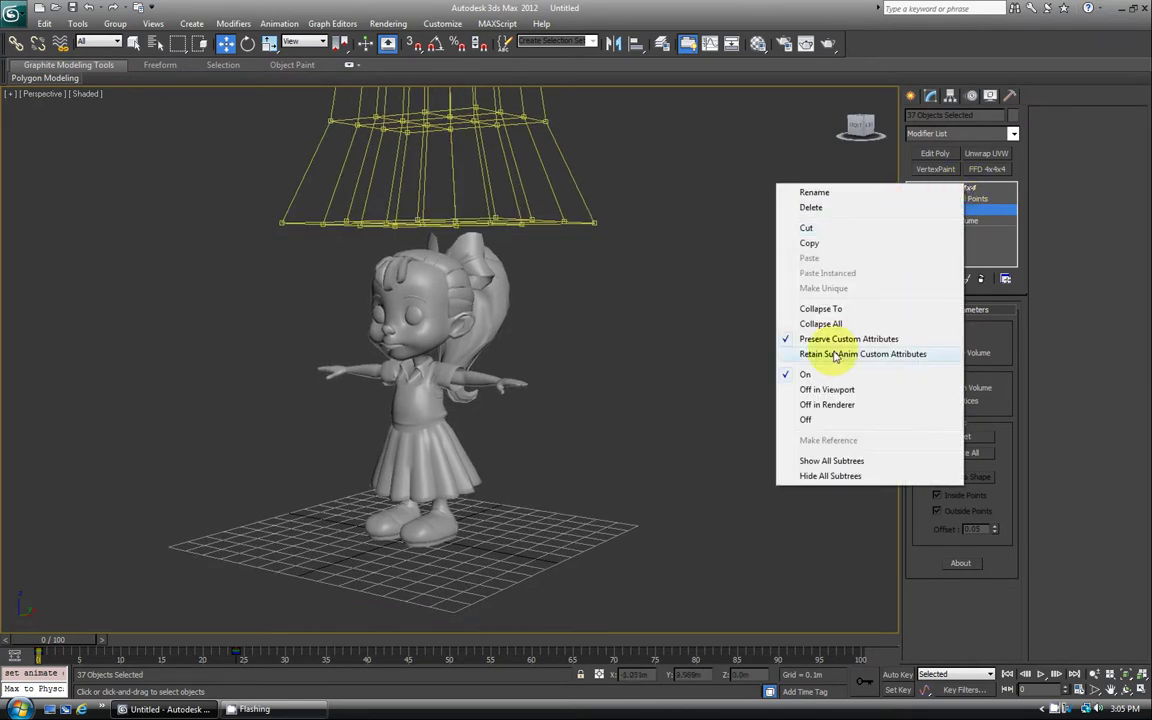
click(784, 321)
click(594, 365)
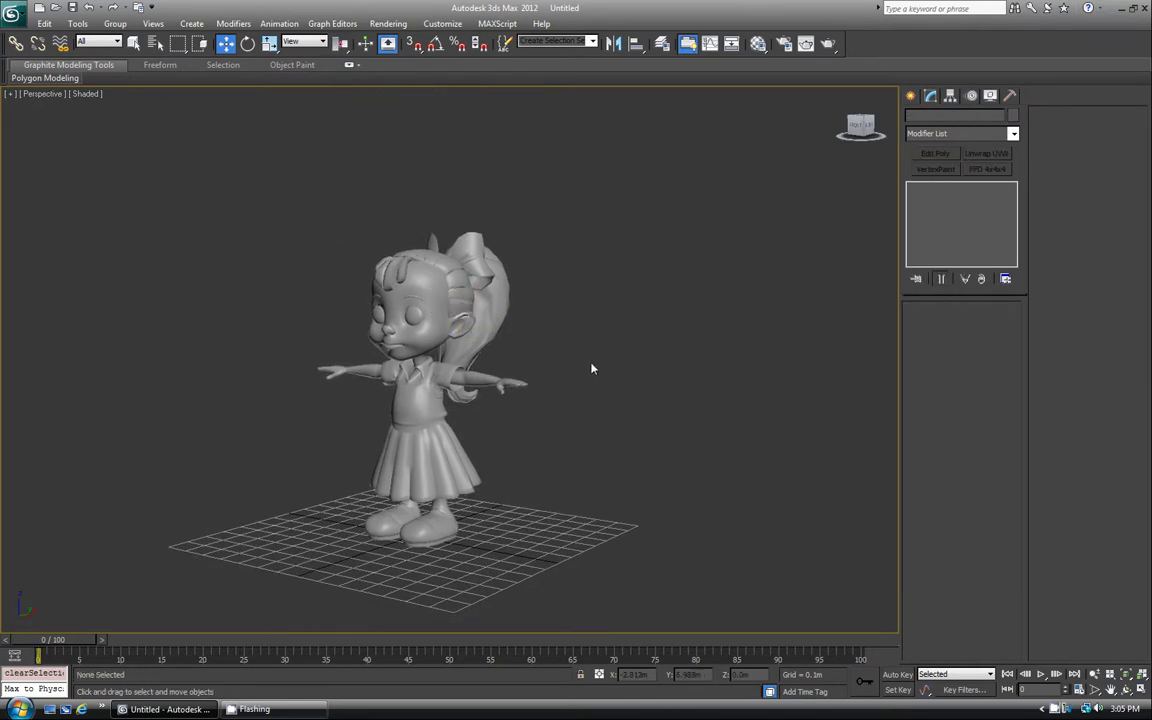
Inspect the deselected character's mesh with edged faces shown and return to the plain shaded display.
key(F4)
middle_drag(549, 358, 558, 342)
key(F4)
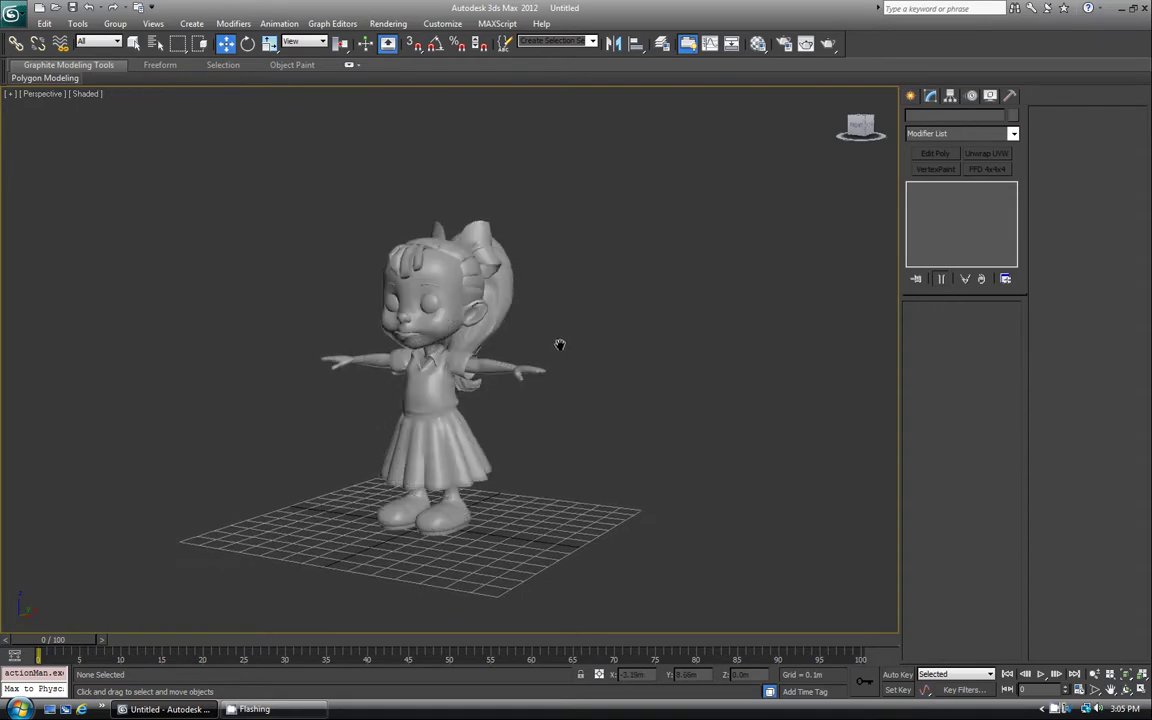
scroll(574, 368, up, 4)
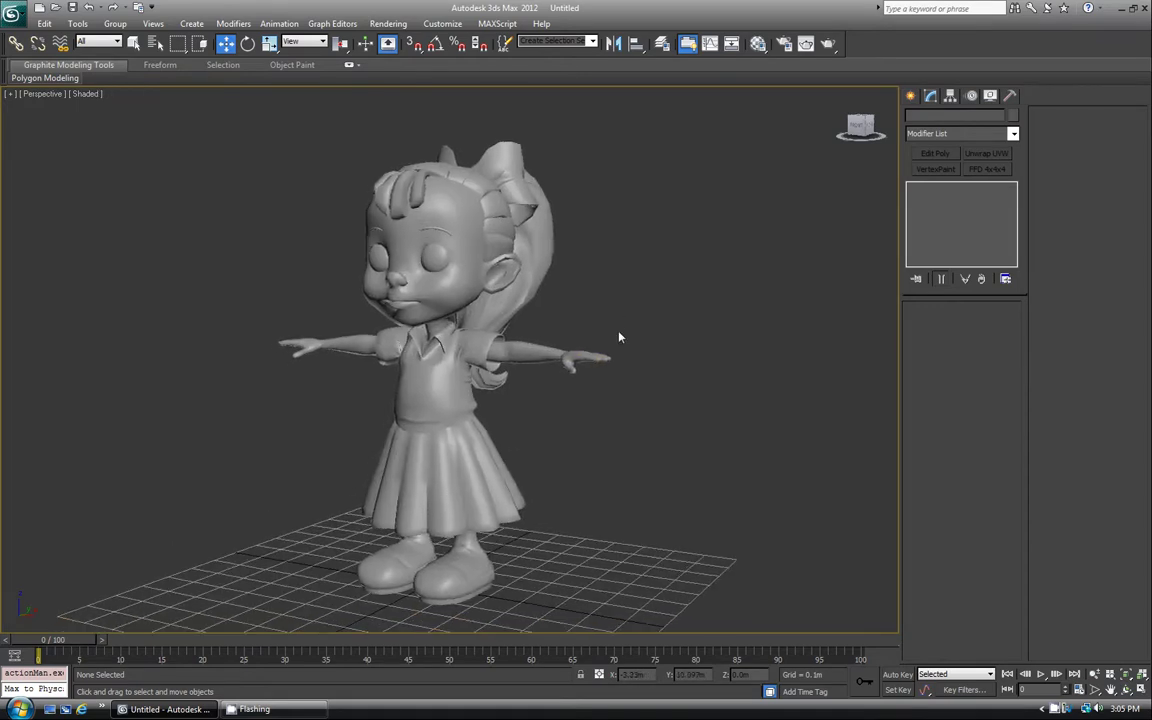